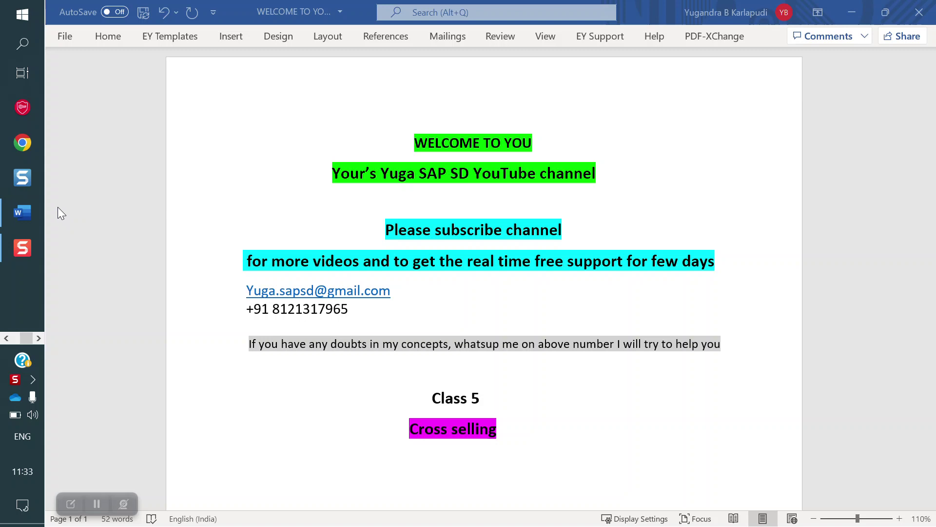
- Review the Cross selling section of Yuga SAP SD Notes1.pdf, then bring up the SAP Display logs window
click(6, 338)
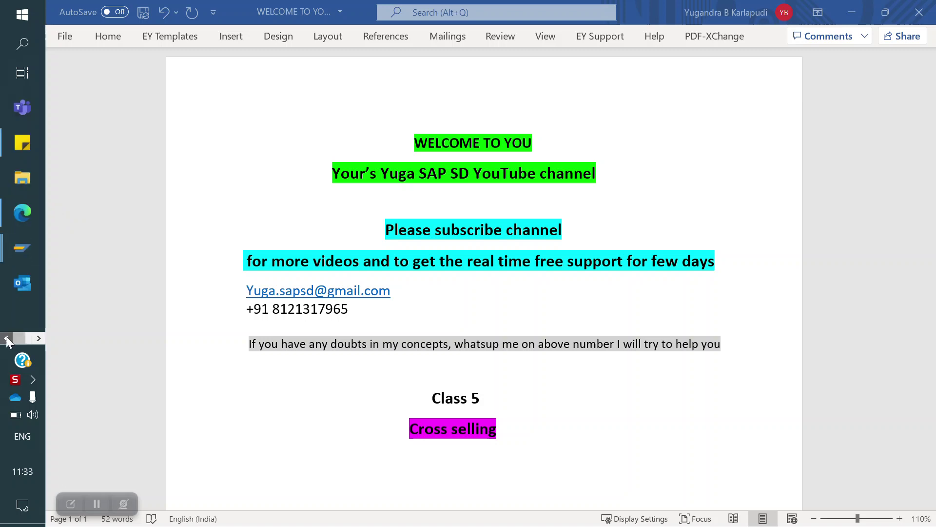
click(16, 200)
scroll(399, 306, down, 3)
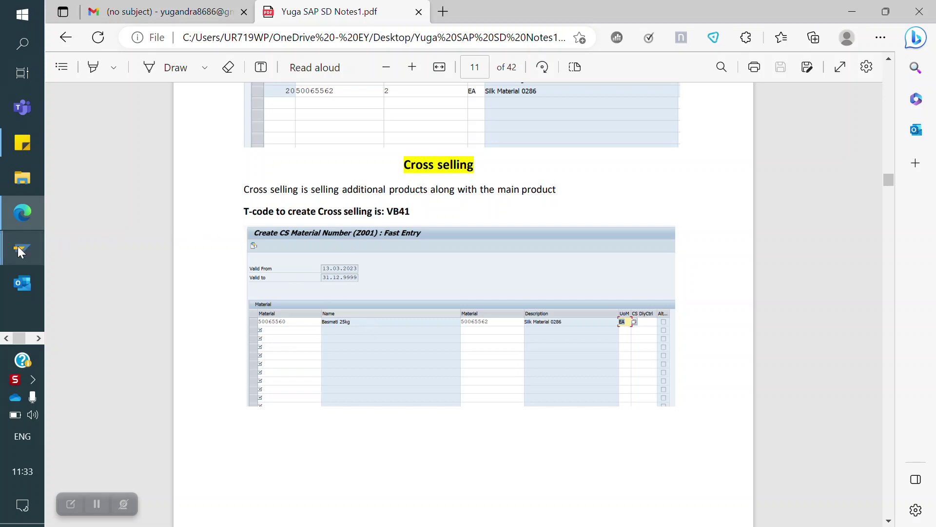
click(30, 257)
click(113, 359)
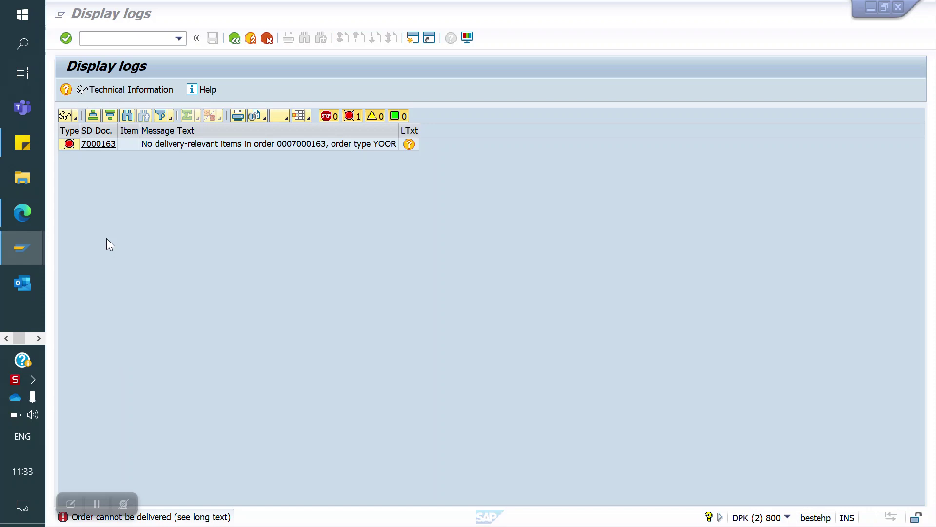
- Run /nspro for customizing, then start a new sales order with /nva01
text(/ns)
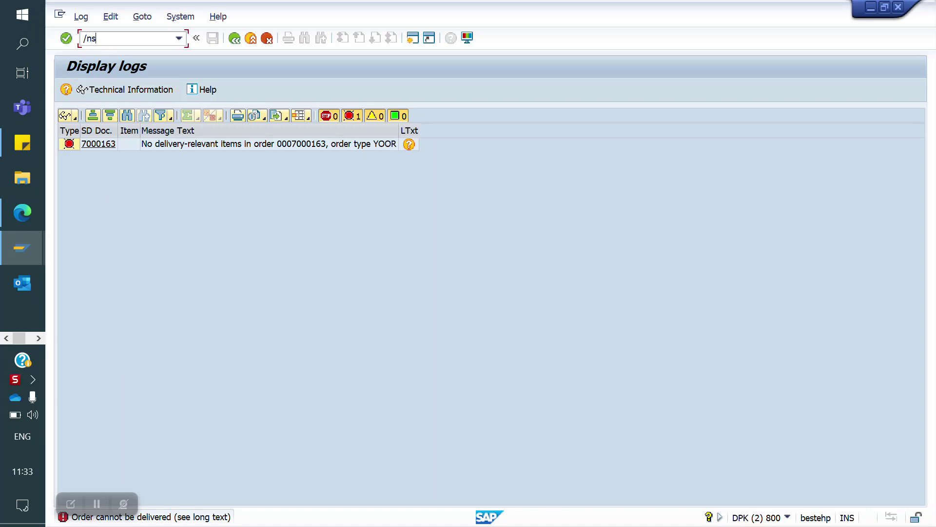
text(pro)
key(Return)
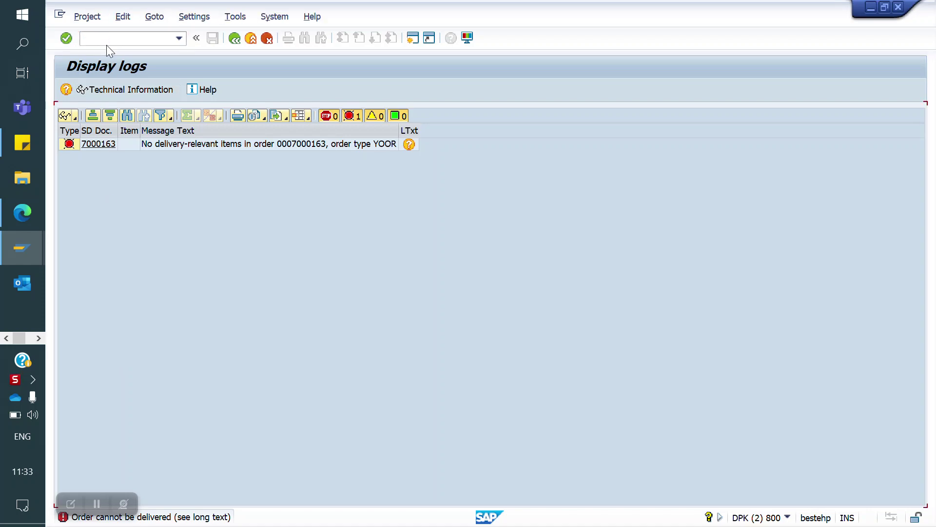
click(100, 38)
text(va01)
key(BackSpace)
key(BackSpace)
key(BackSpace)
key(BackSpace)
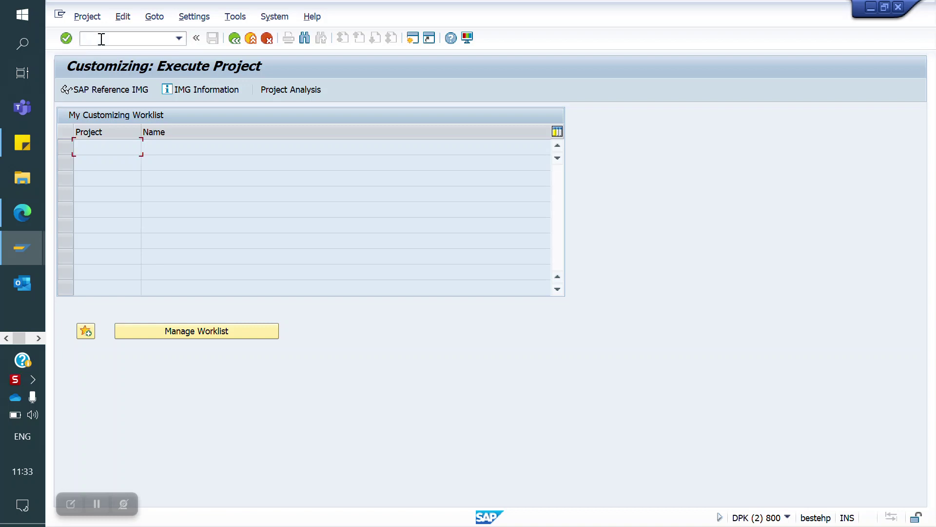
text(/nva01)
key(Return)
- Start a YOOR sales order and fill in the sold-to customer from recent entries
key(Down)
key(Down)
key(Return)
key(Return)
key(Down)
key(Return)
key(Return)
- Add items 50065560 Basmati 25kg and 50065599 FORTUNE OIL, 1 EA each, totalling 25.250,00 INR
key(Down)
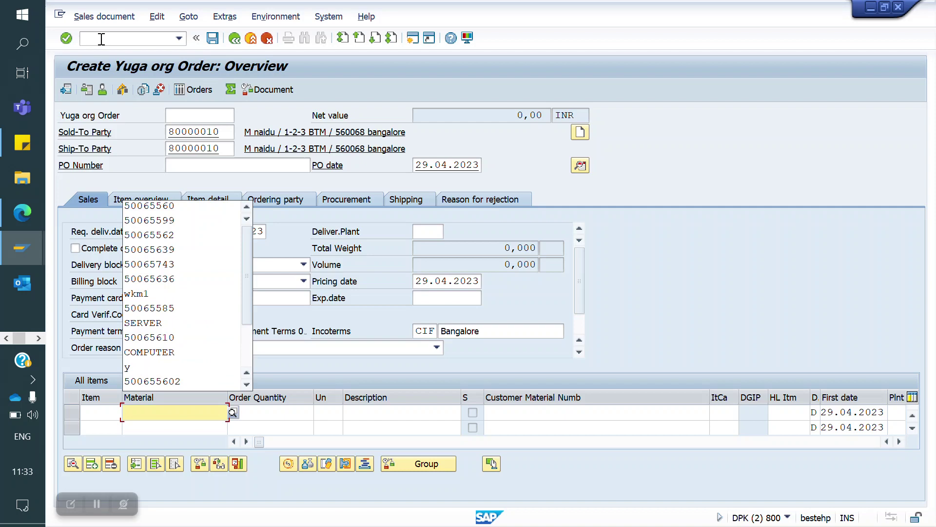
key(Down)
key(Return)
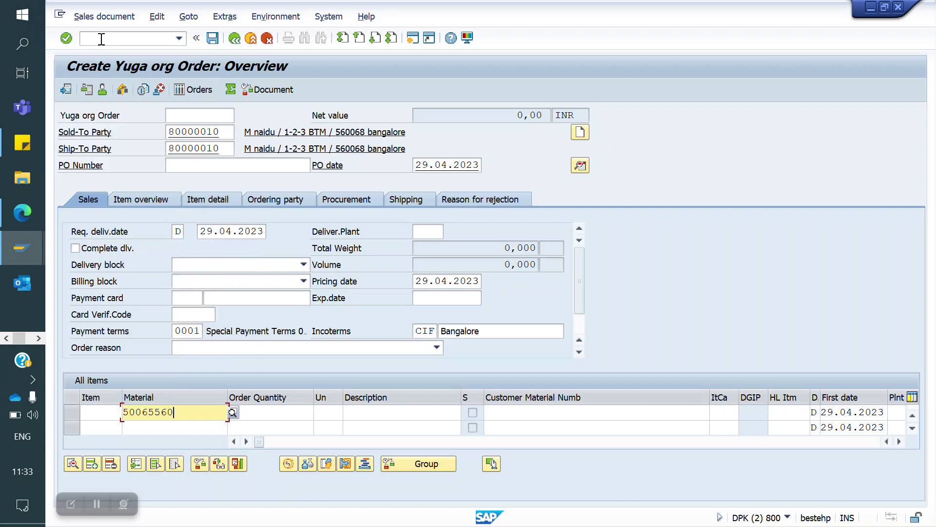
key(Return)
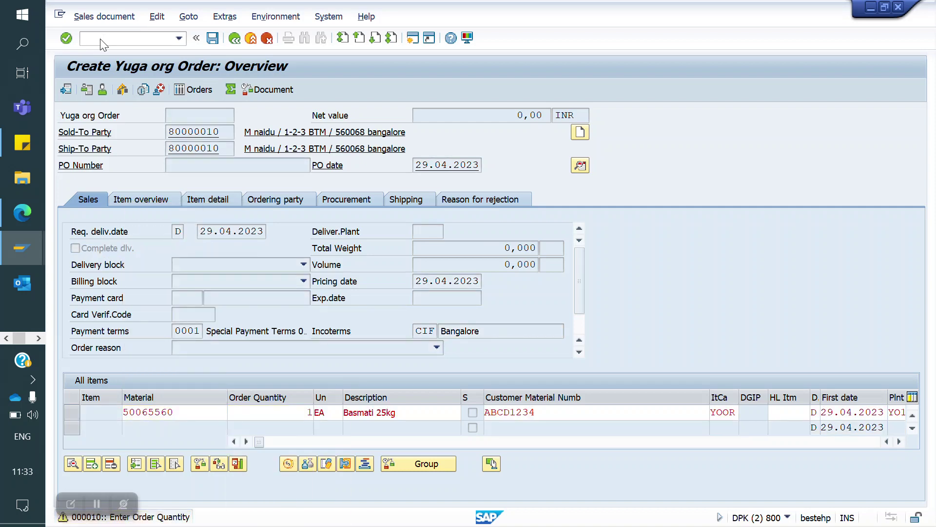
text(1)
key(Return)
key(Down)
key(Down)
key(Down)
key(Return)
key(Return)
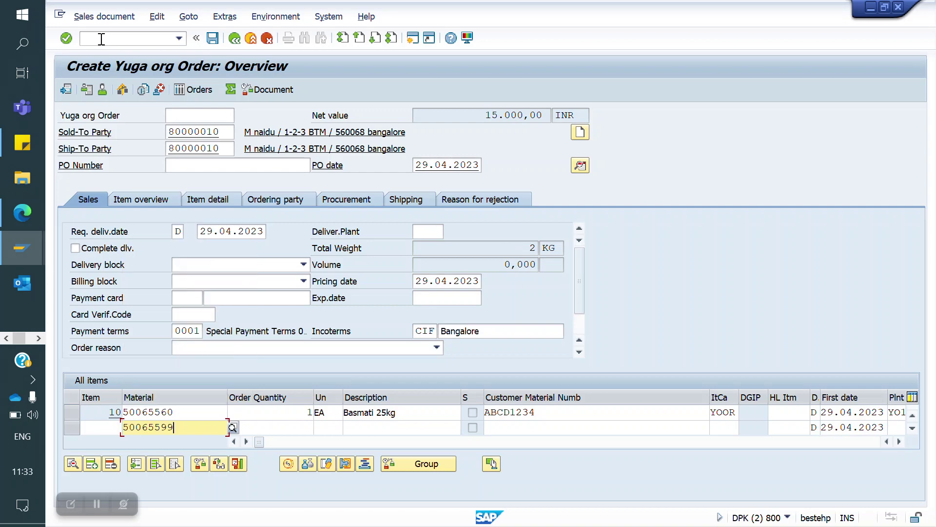
key(Down)
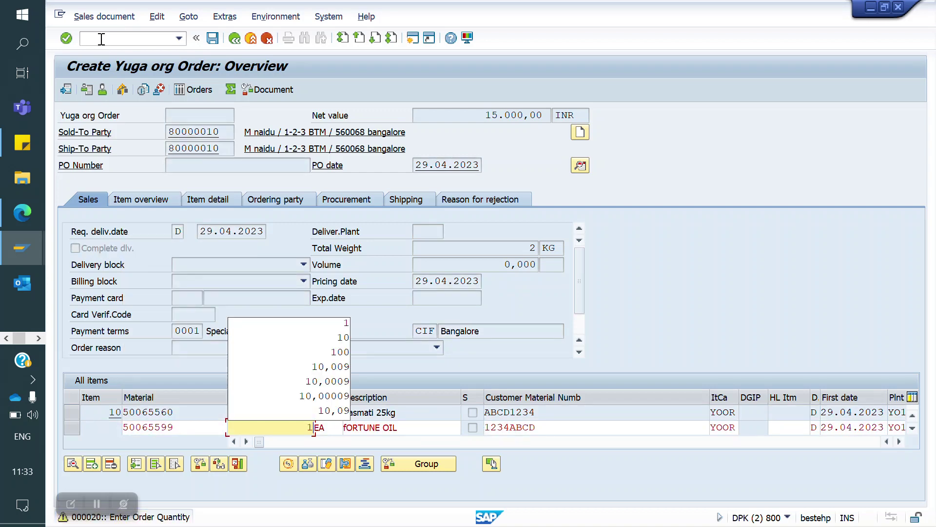
key(Return)
key(Return)
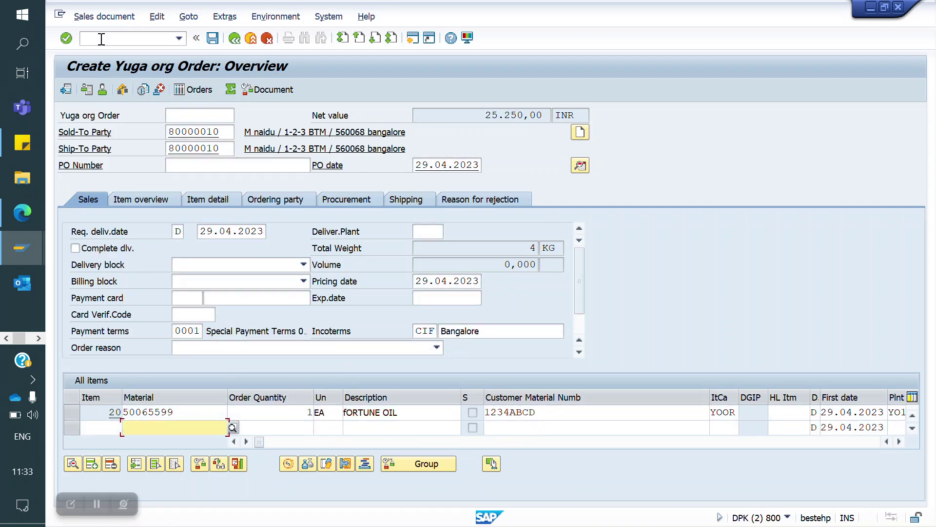
click(139, 199)
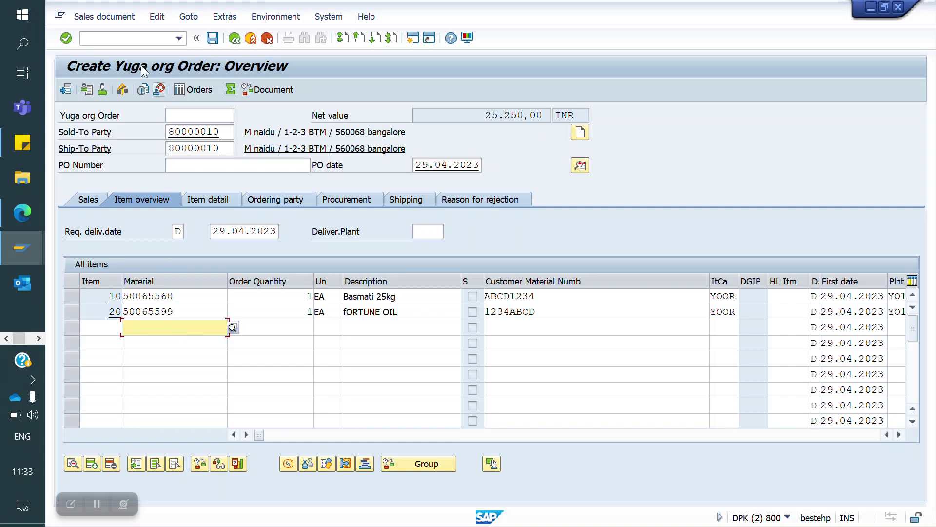
click(117, 39)
text(/nsp)
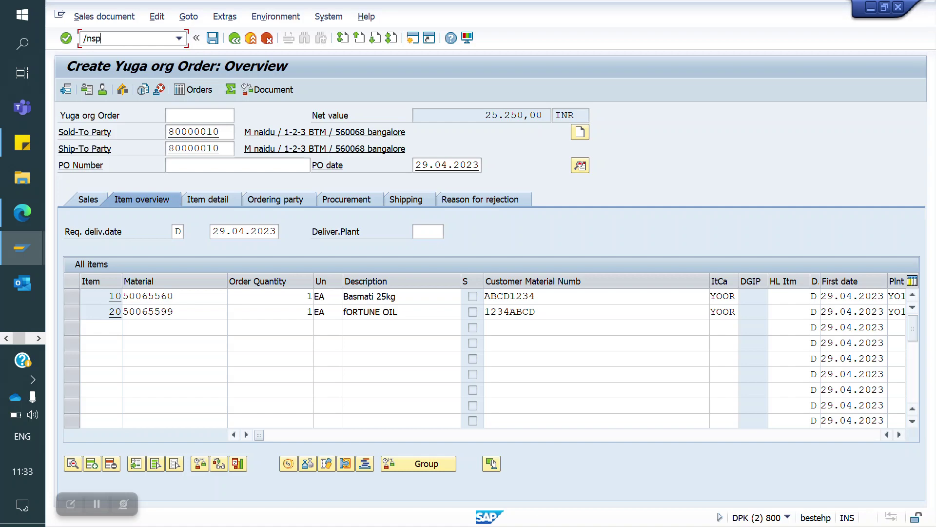
text(ro)
- In the SAP Reference IMG, go to Sales and Distribution > Basic Functions > Cross Selling and open Maintain Access Sequences
key(Return)
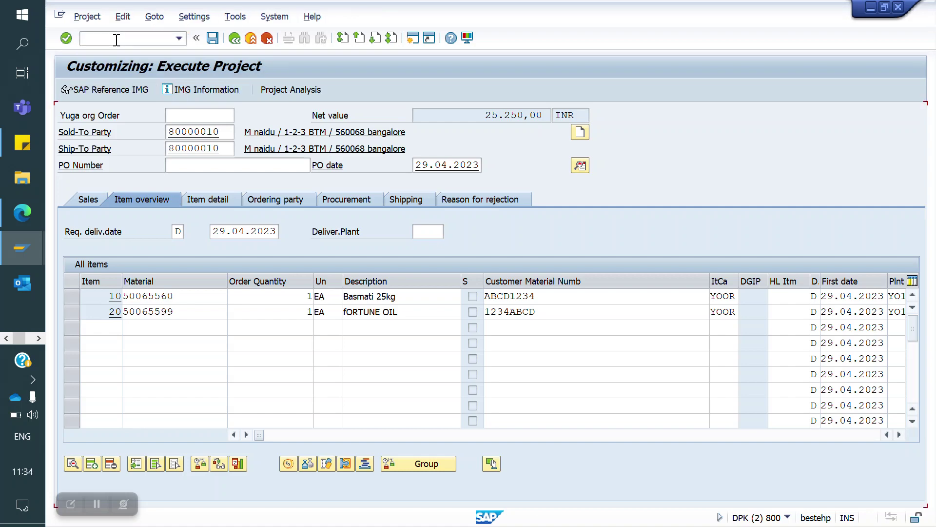
click(91, 90)
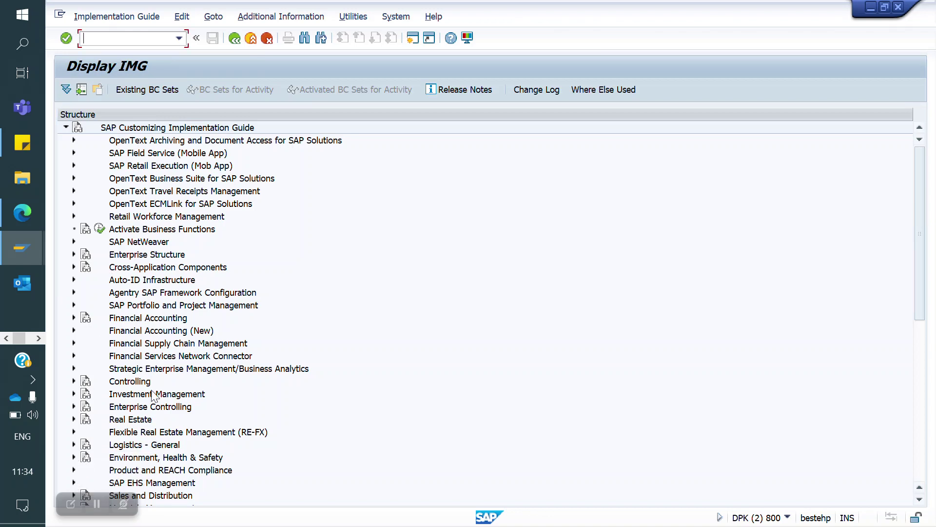
scroll(146, 400, down, 3)
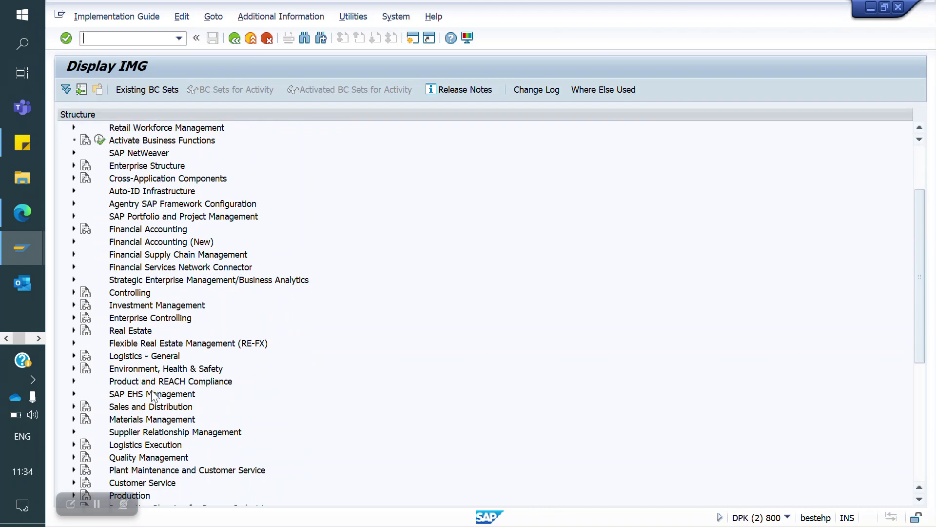
click(75, 408)
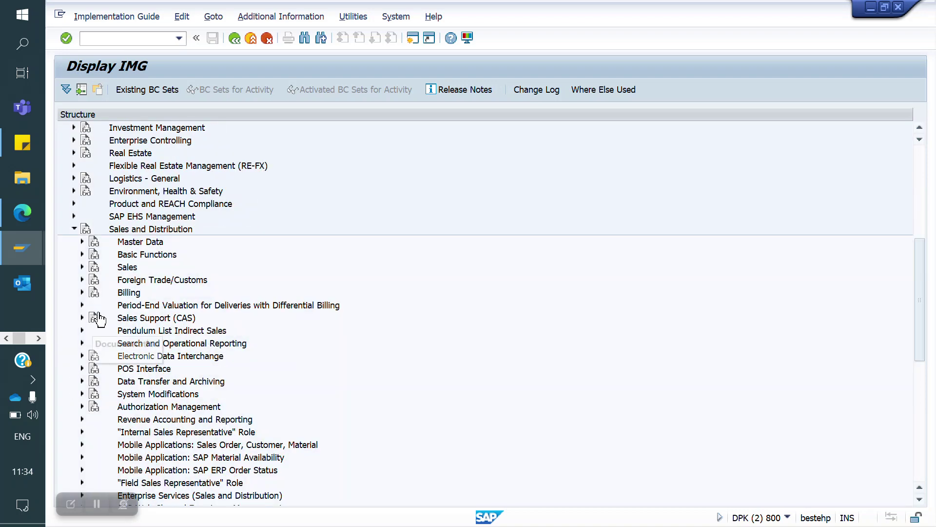
click(82, 255)
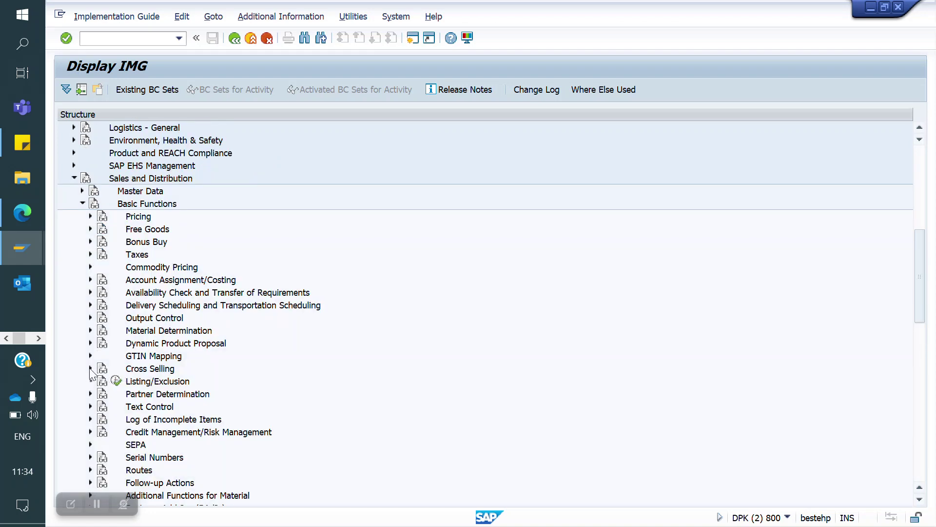
click(90, 369)
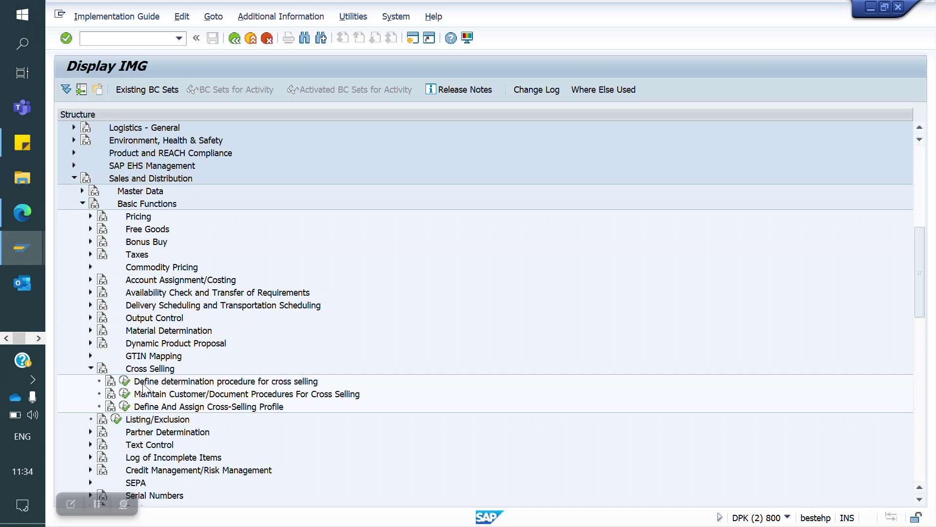
click(125, 382)
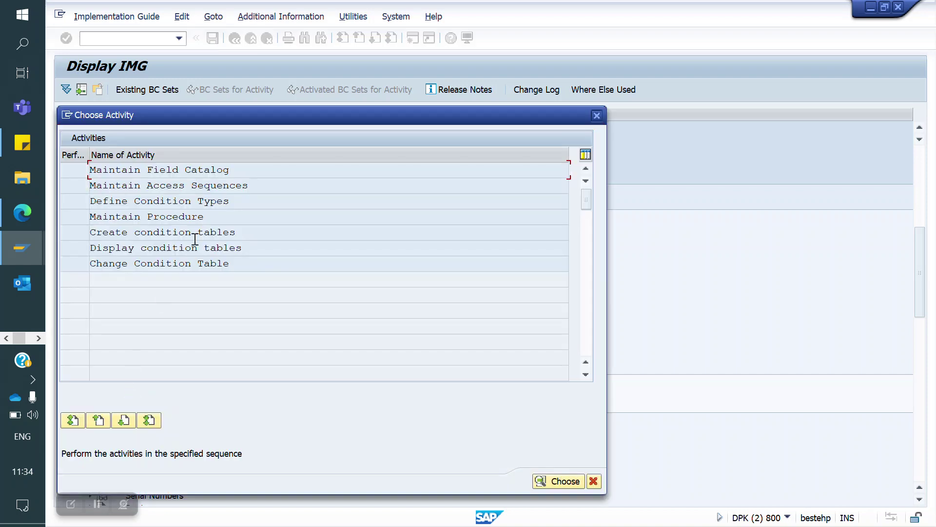
double_click(190, 186)
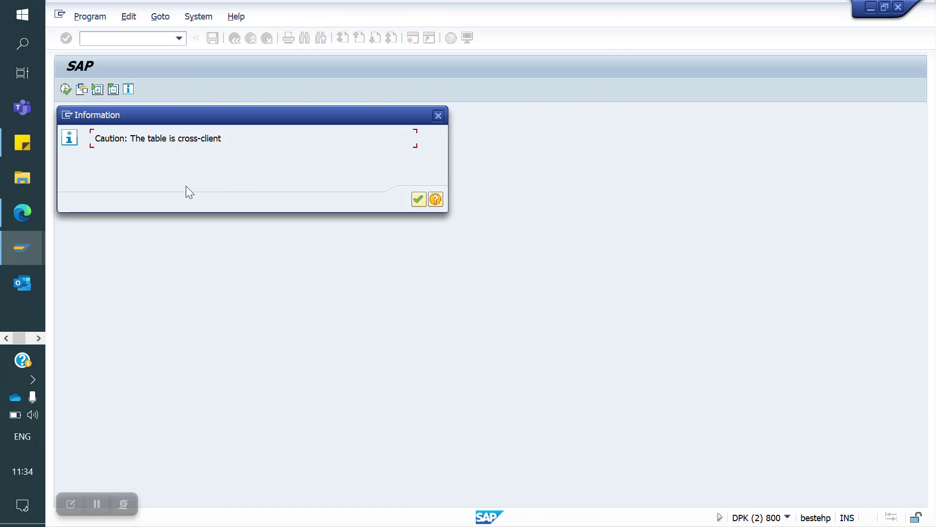
- Copy access sequence C001 as Y1C1 with all dependent entries
key(Return)
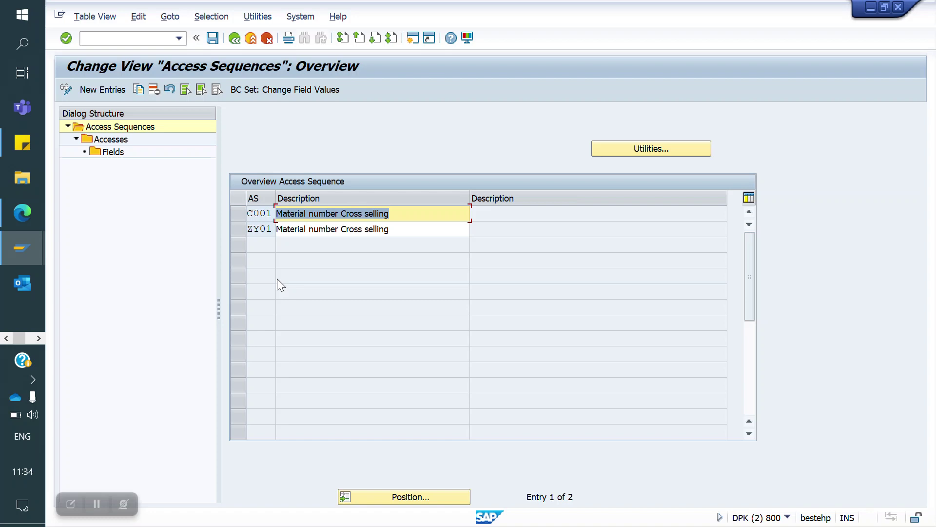
click(241, 215)
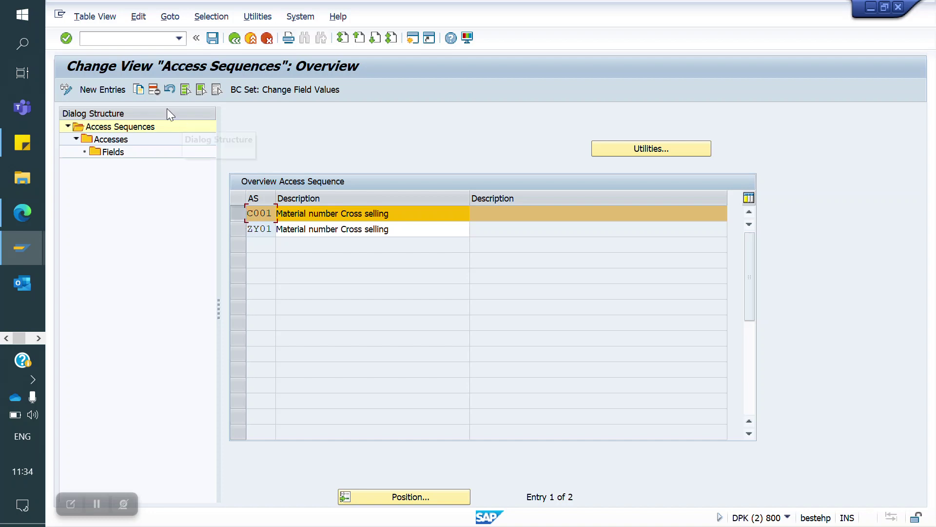
click(139, 90)
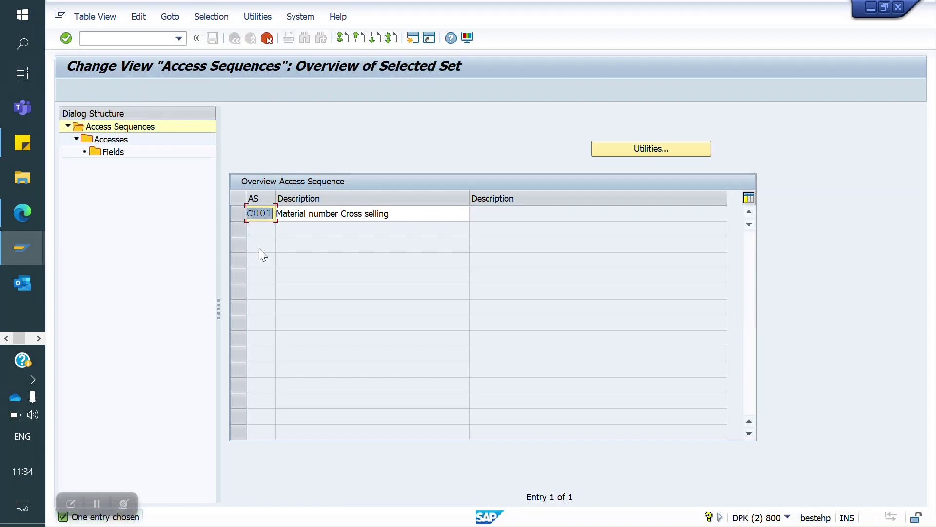
text(Y1)
key(Return)
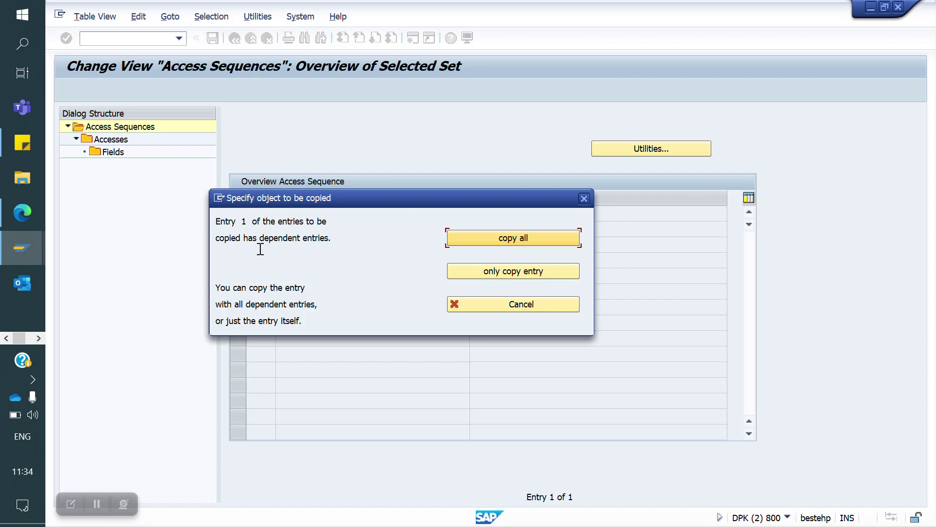
click(519, 237)
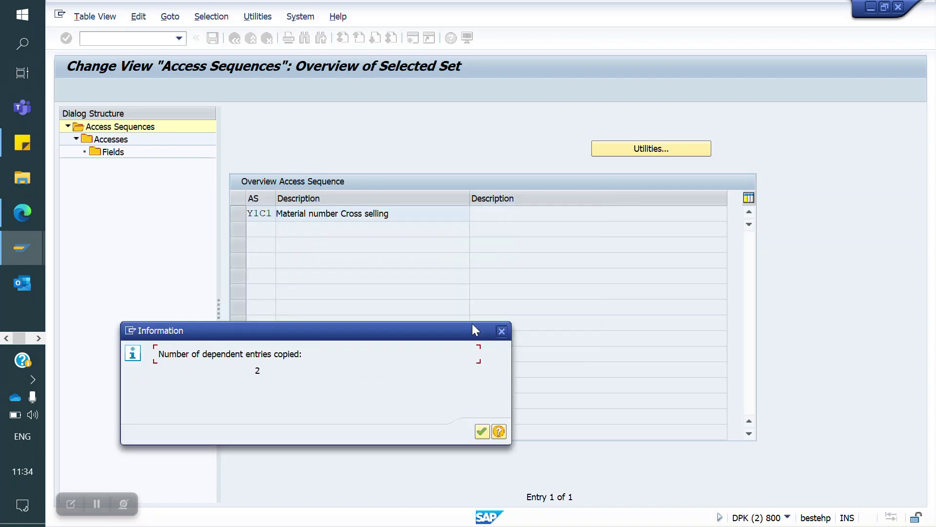
click(482, 432)
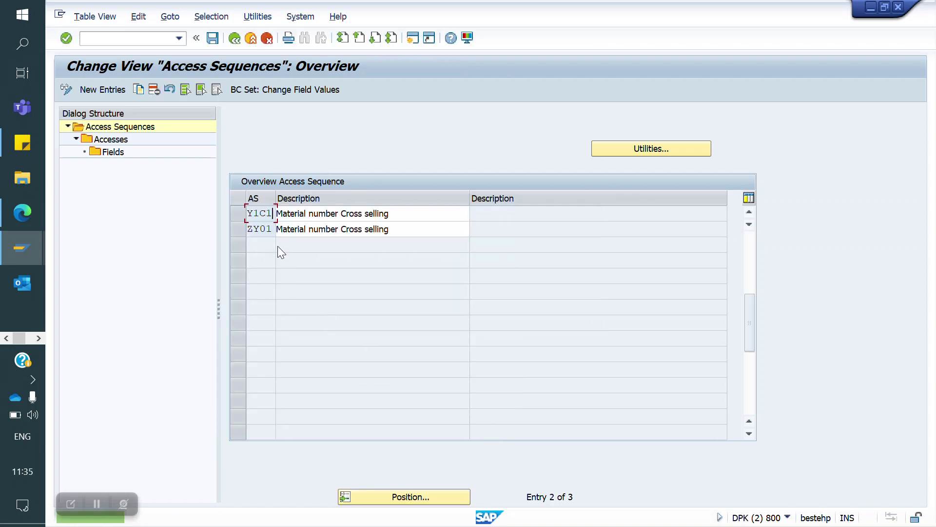
- Check Y1C1's access 10 with table 011 and its MATNR field
click(239, 214)
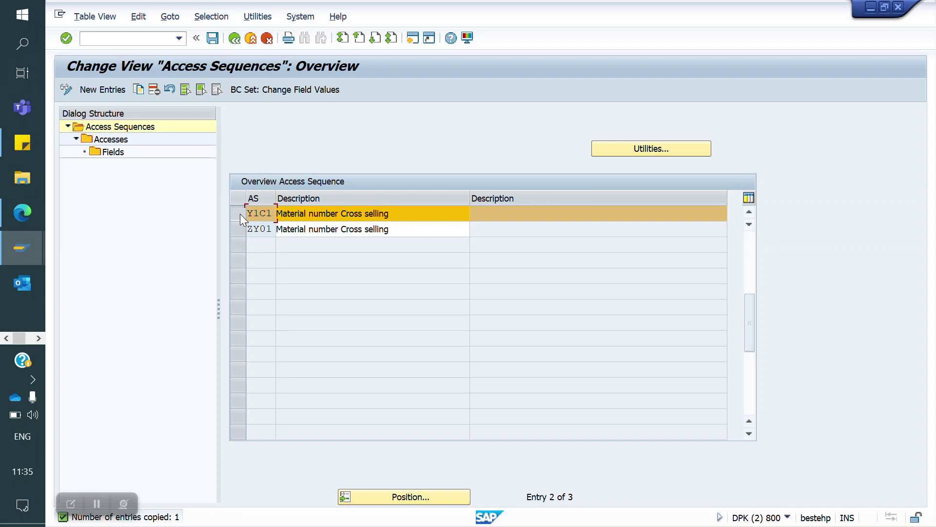
double_click(113, 140)
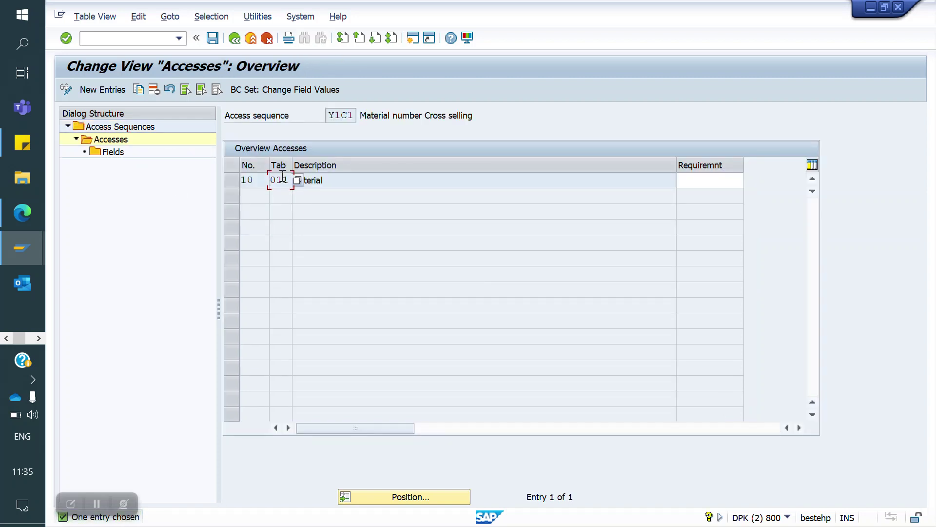
click(339, 180)
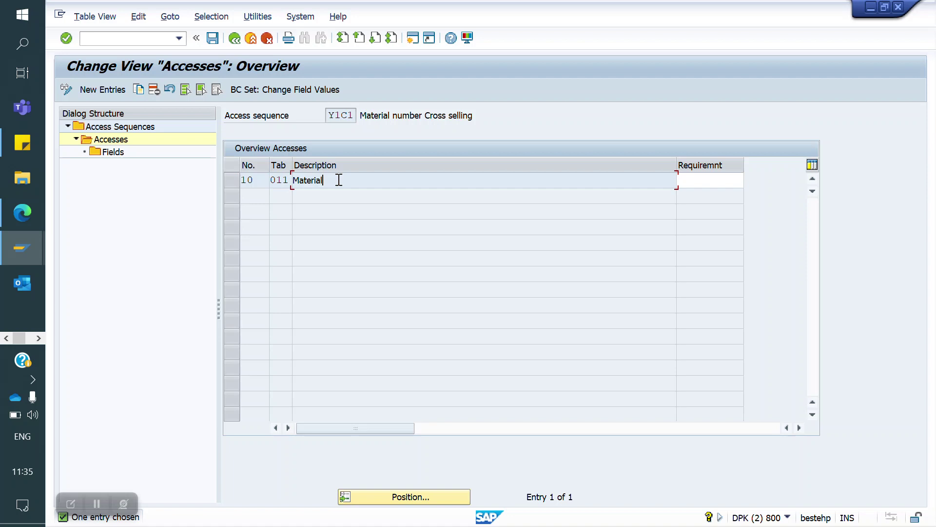
click(235, 180)
click(121, 152)
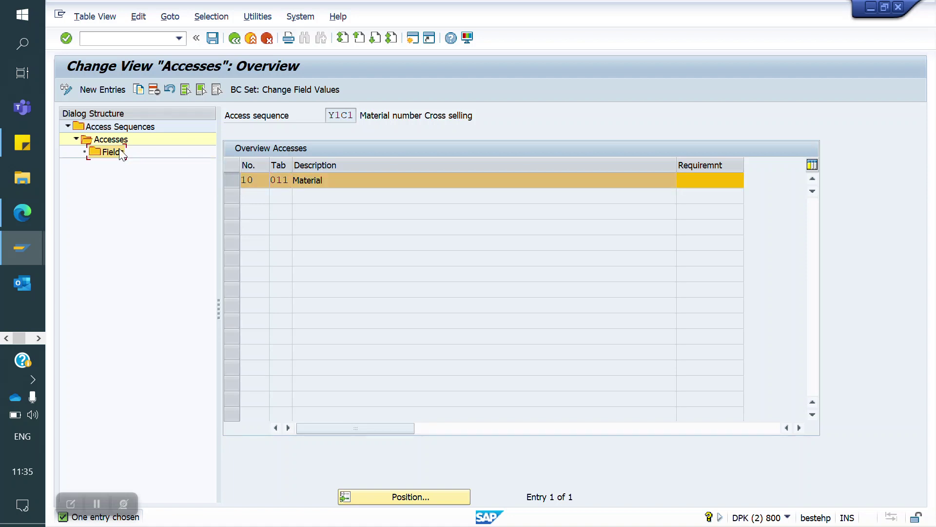
double_click(120, 152)
- Save access sequence Y1C1 under the workbench request and return to the condition activities
click(212, 38)
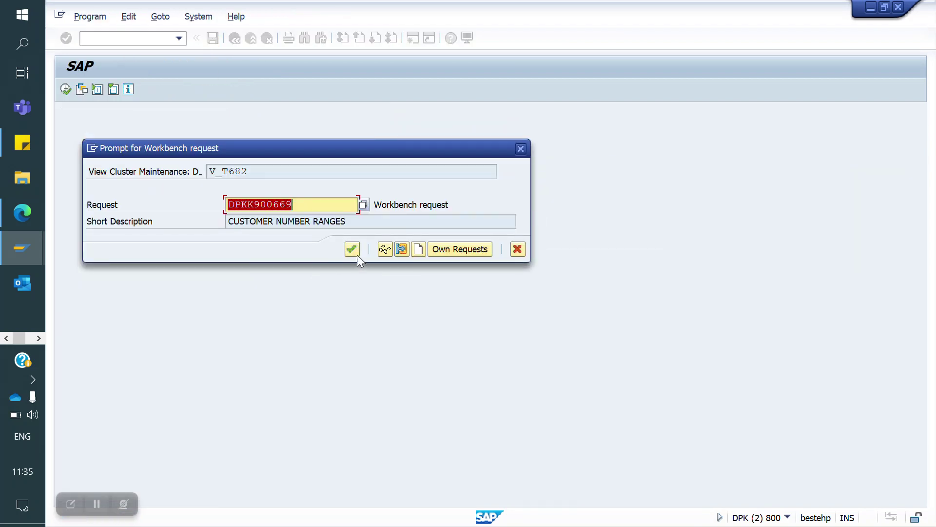
click(352, 248)
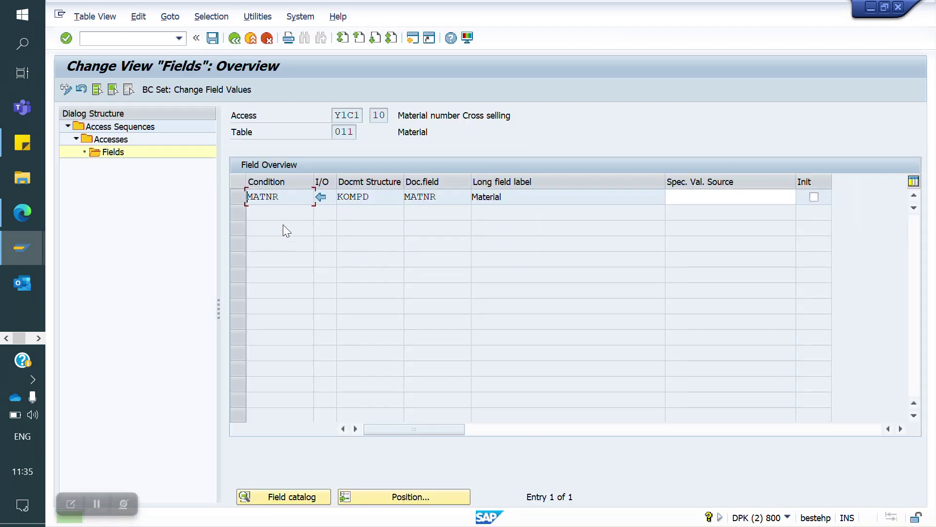
click(234, 38)
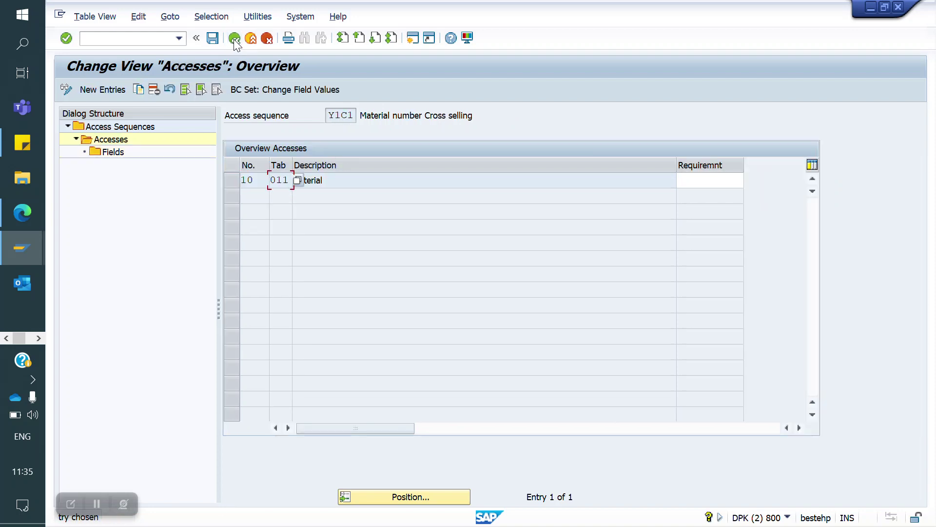
click(234, 38)
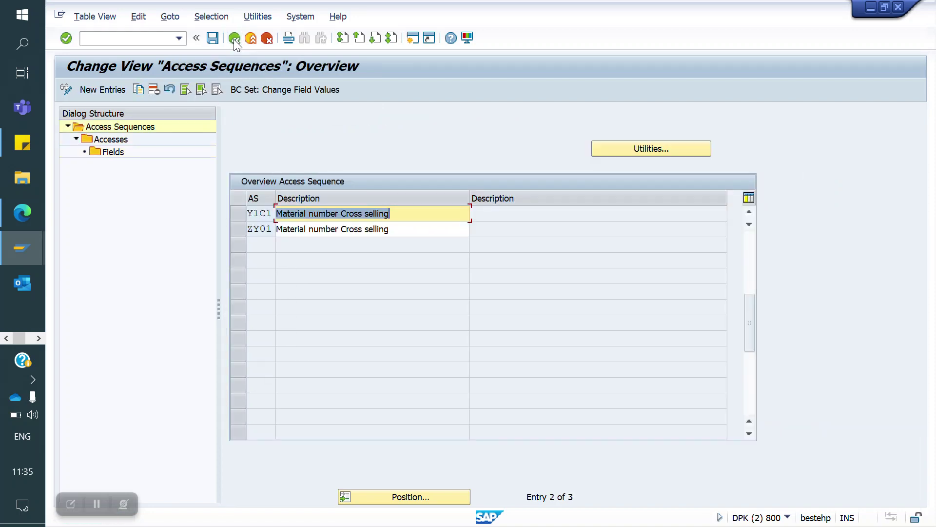
click(234, 38)
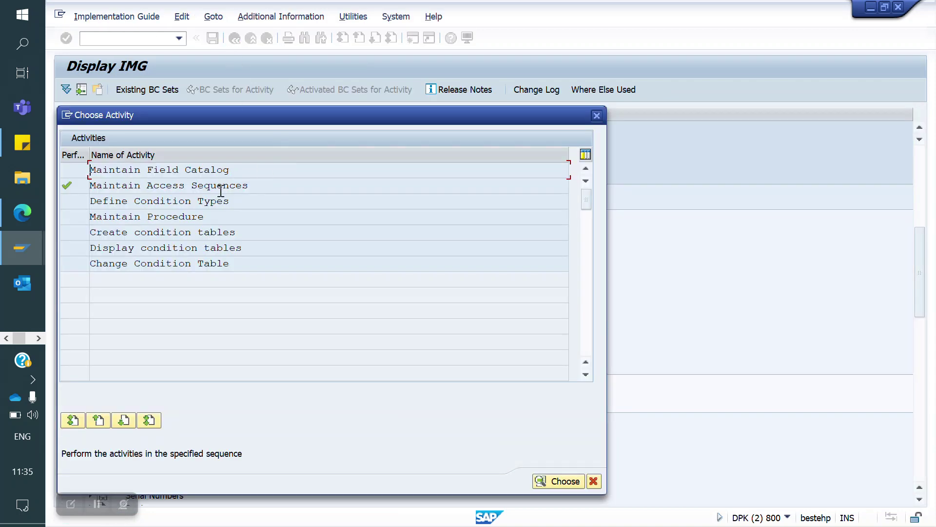
- Add a new condition type Y1C1 with access sequence Y1C1
double_click(194, 201)
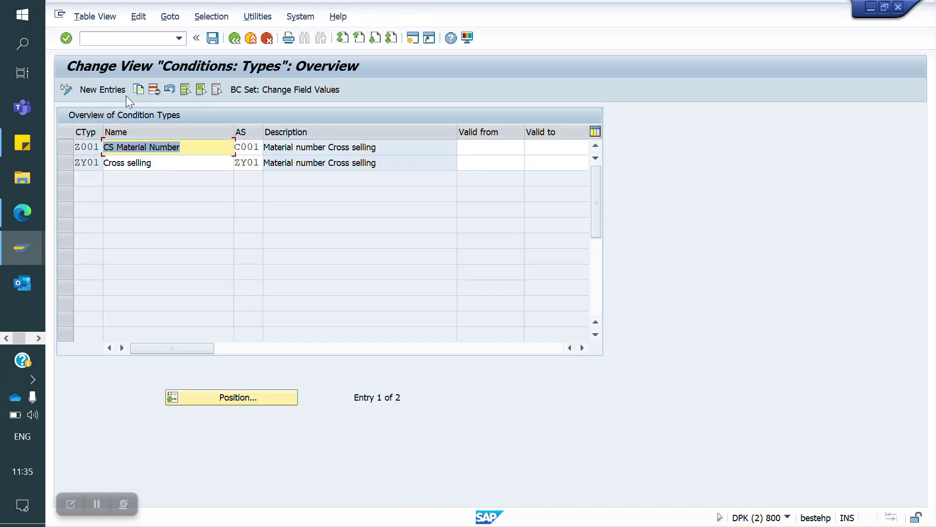
click(98, 95)
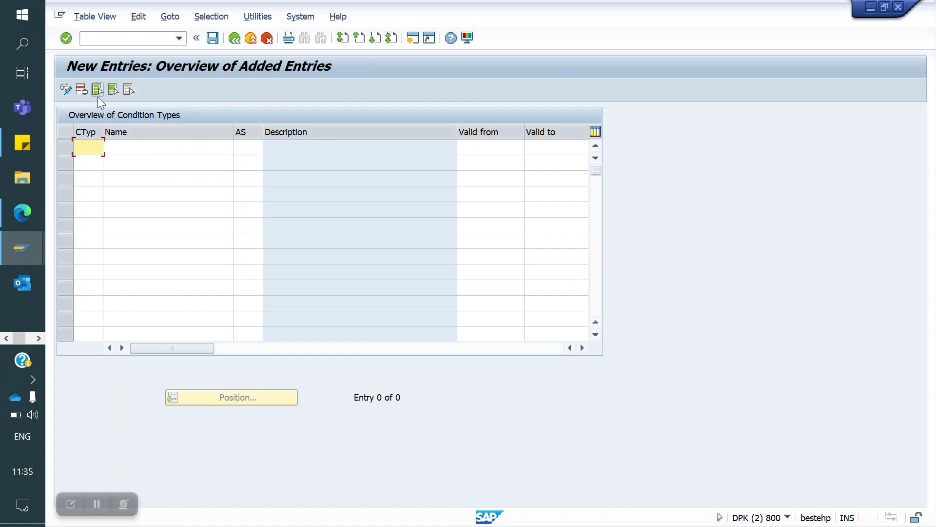
text(YAC1)
key(BackSpace)
key(BackSpace)
key(BackSpace)
text(1C1)
click(250, 150)
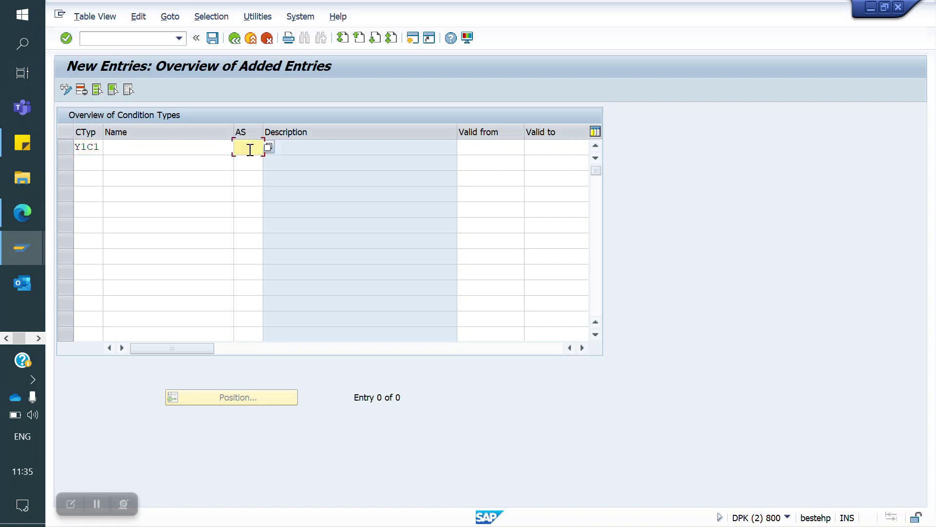
text(Y1C1)
key(Return)
- Name condition type Y1C1 'Cross selling', save it under the customizing request, and go back
click(184, 158)
click(171, 151)
text(C)
key(Down)
key(Return)
key(Return)
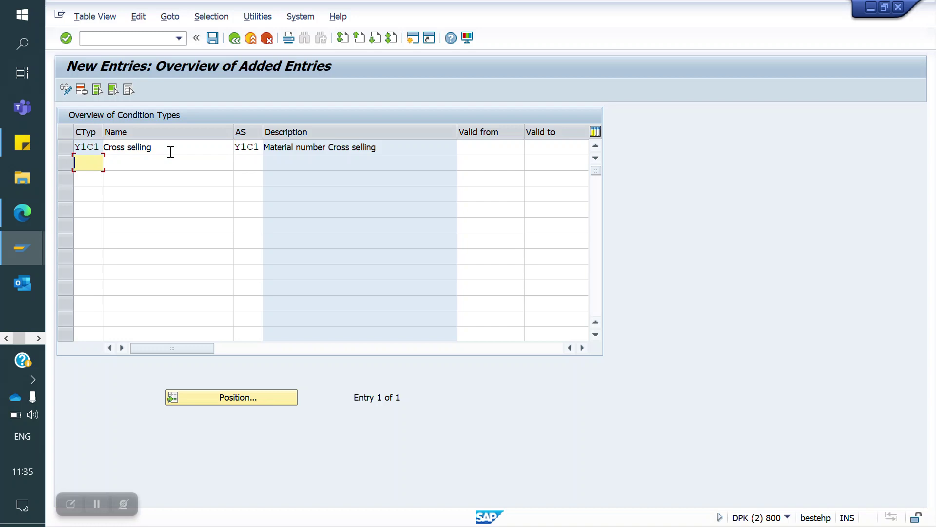
click(212, 39)
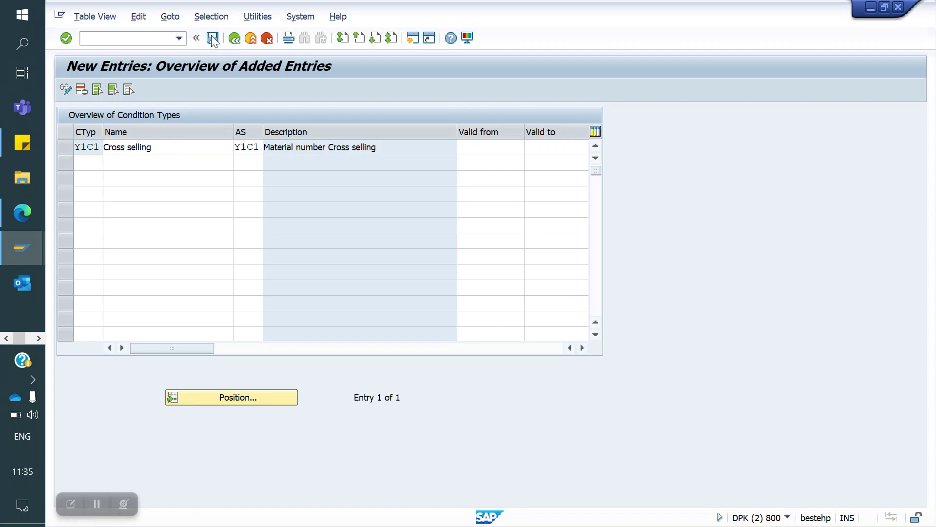
click(351, 250)
click(235, 38)
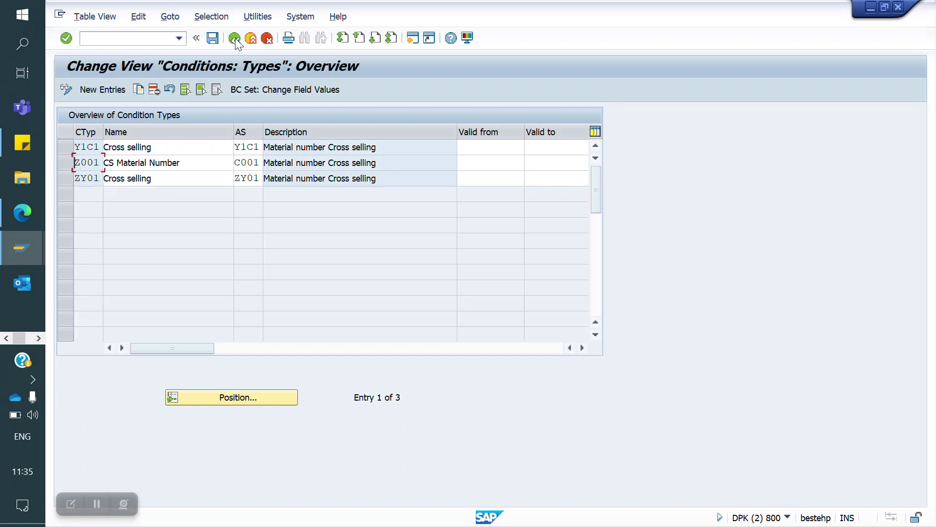
click(235, 38)
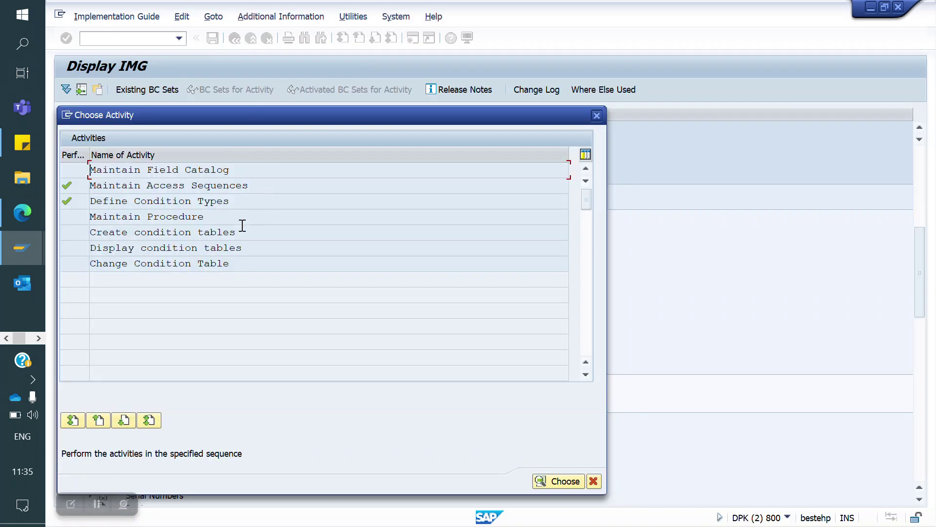
- In Maintain Procedure, enter new procedure Y1C100 with description Cross selling and select it
double_click(145, 216)
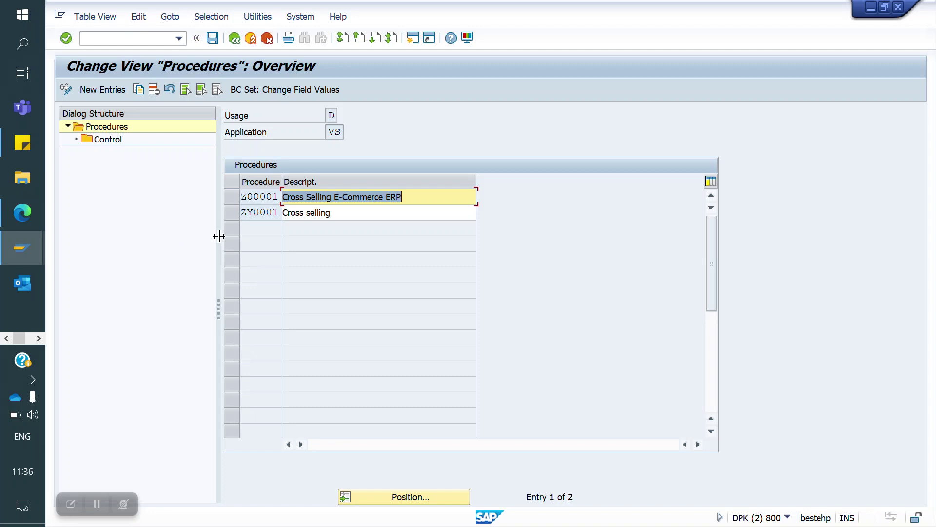
click(104, 89)
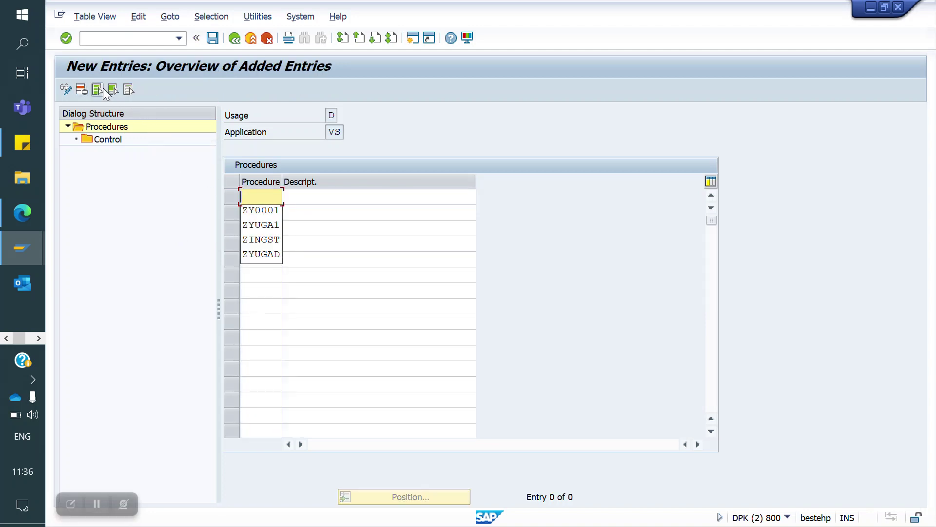
text(Y1C100)
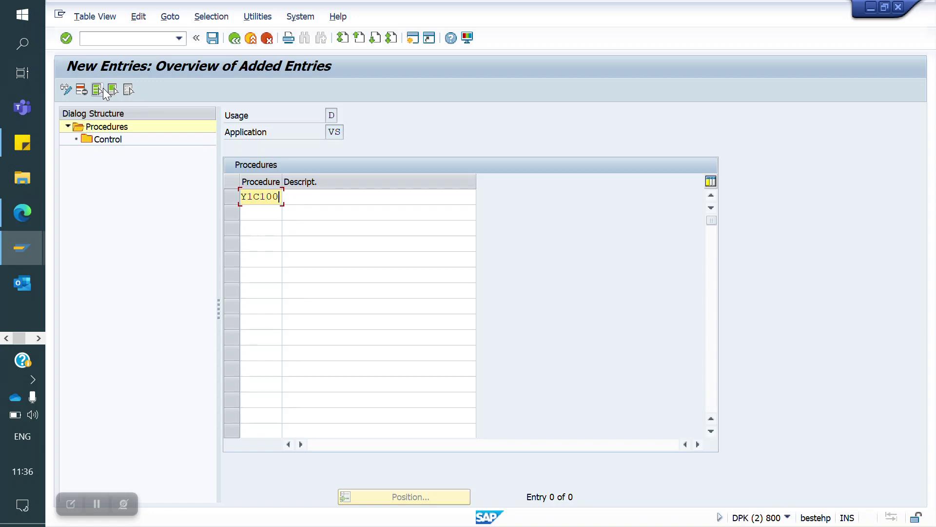
key(Down)
key(Down)
key(Return)
key(Return)
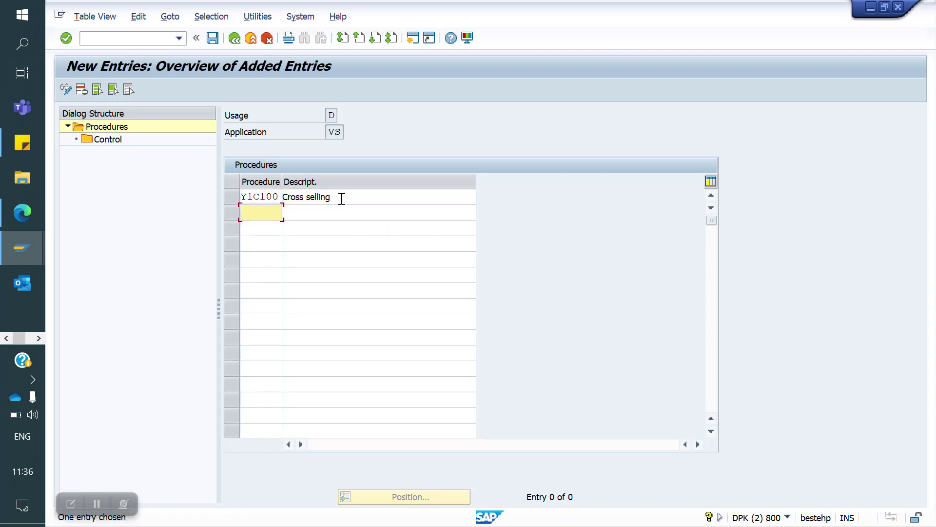
click(231, 198)
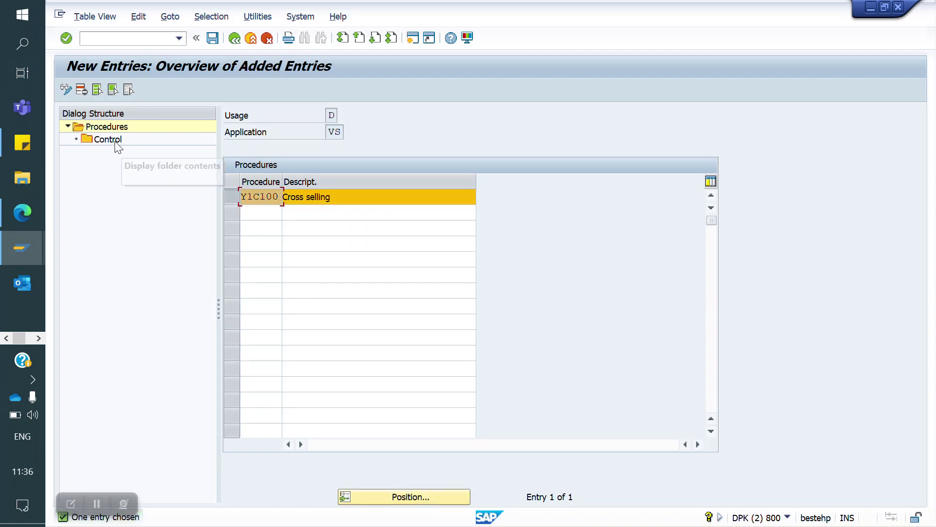
- Add control step 10 with condition type Y1C1 to procedure Y1C100
double_click(87, 139)
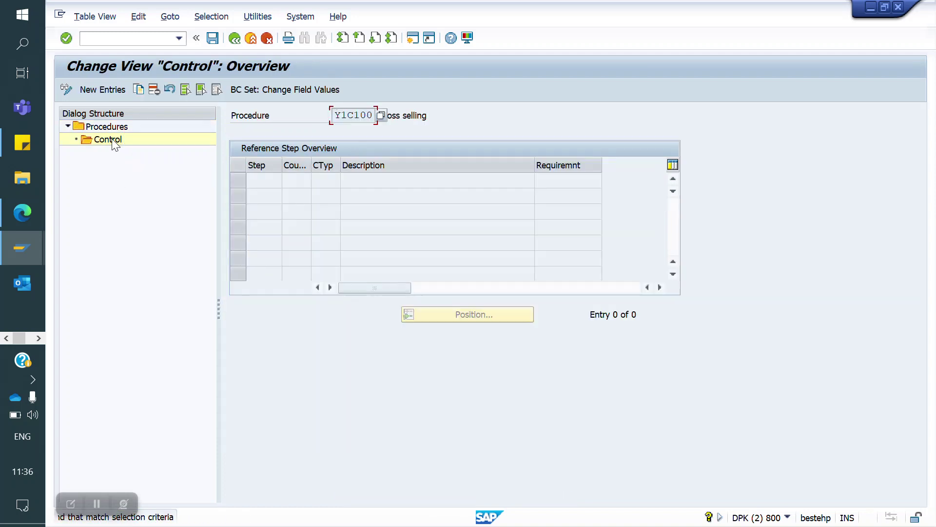
click(95, 88)
text(10)
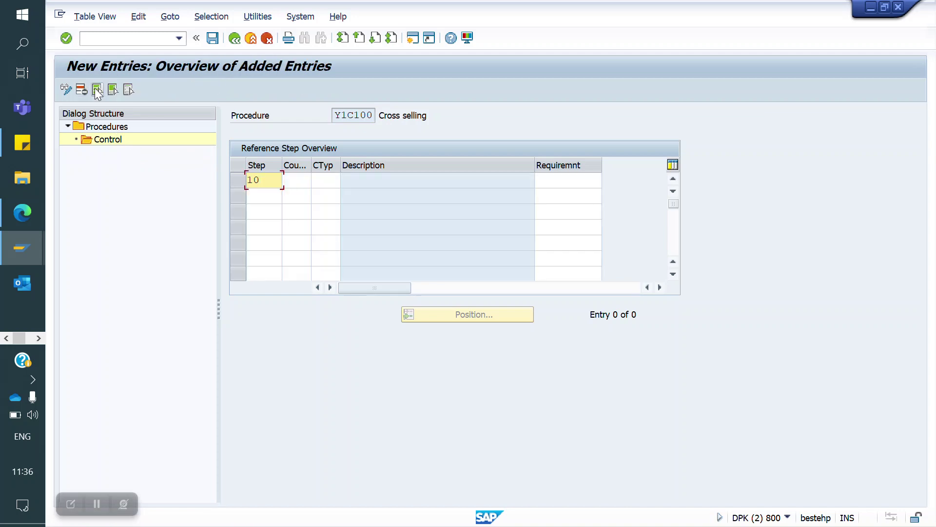
click(323, 184)
text(Y1C1)
key(Return)
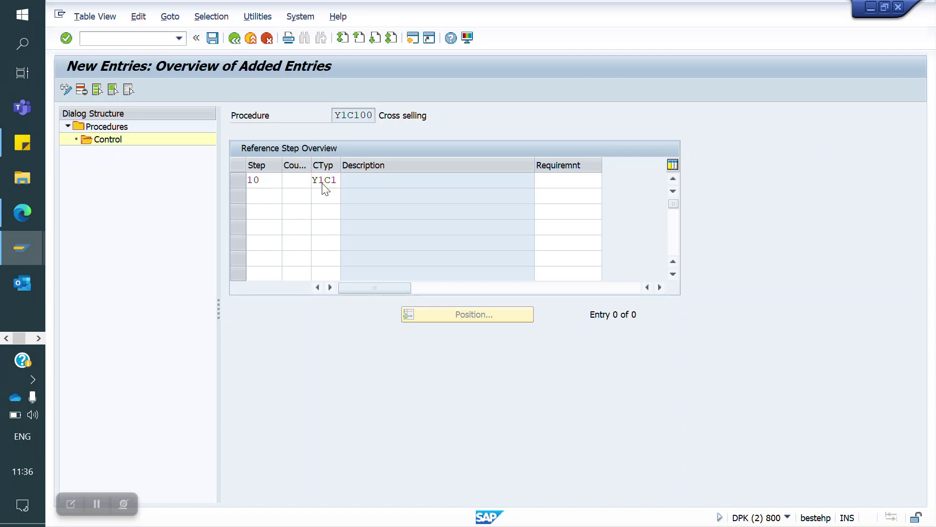
- Save procedure Y1C100 under the customizing request and close the condition activity list
click(212, 37)
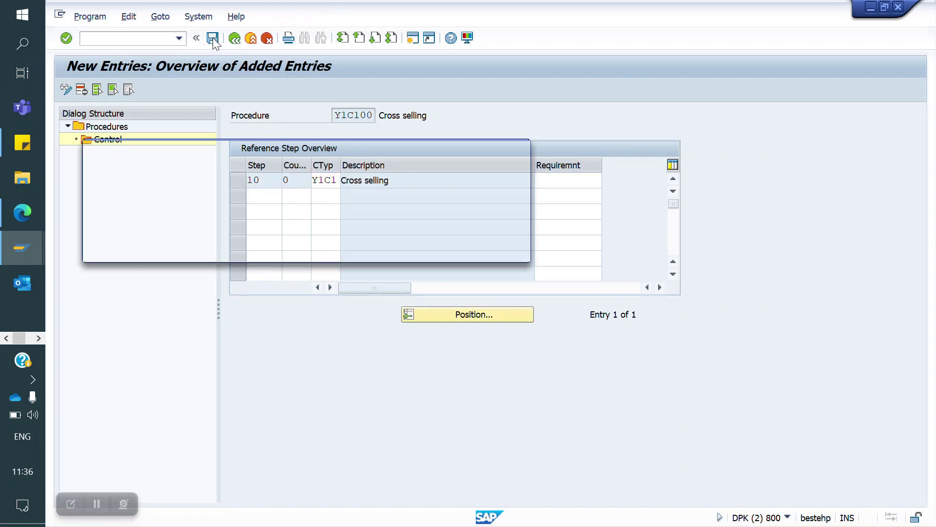
click(355, 252)
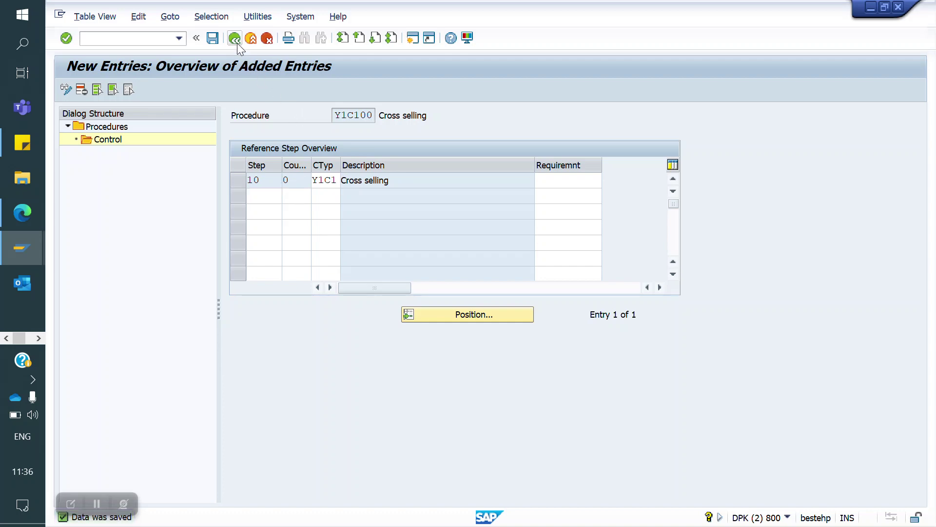
click(236, 41)
click(236, 39)
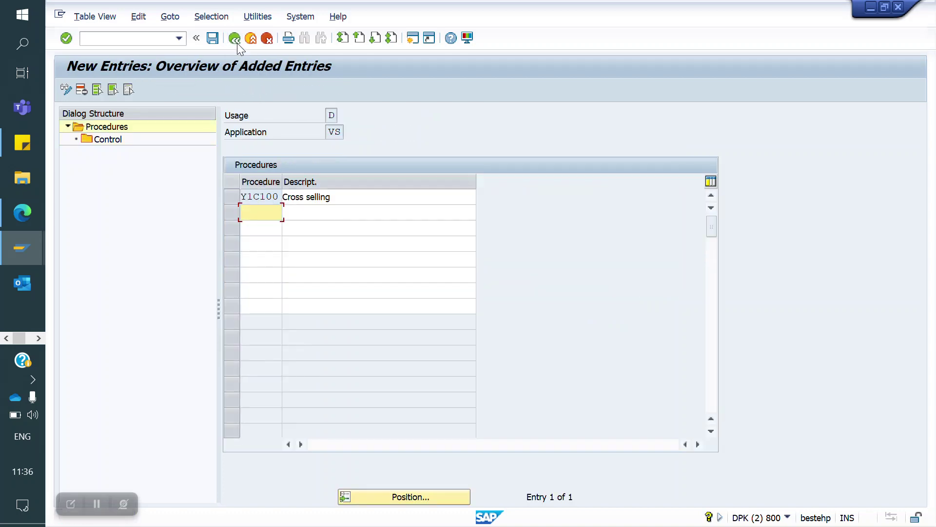
click(237, 39)
click(236, 39)
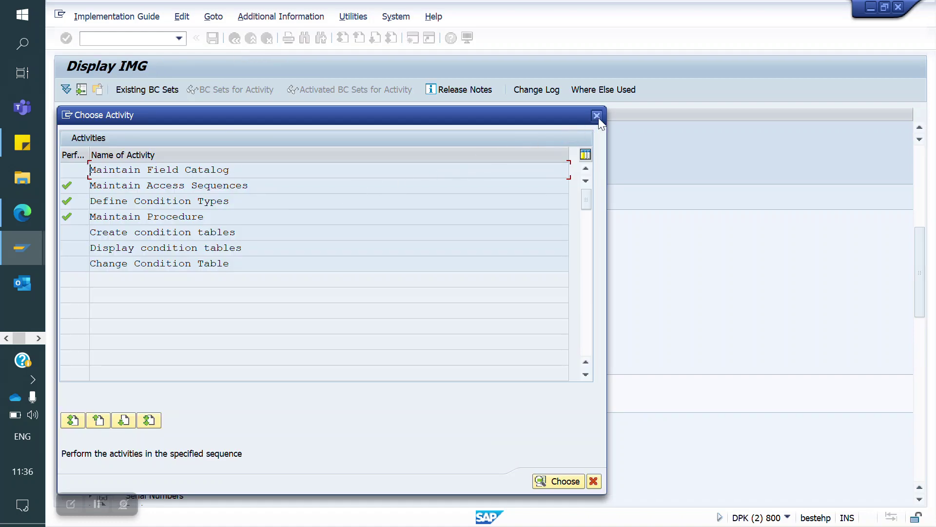
click(597, 116)
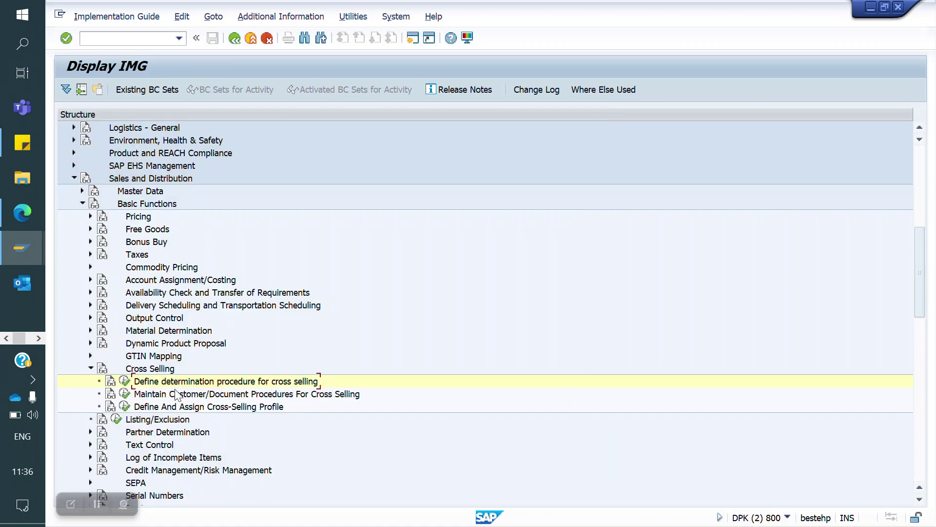
- Open Define customer procedure for cross selling under Maintain Customer/Document Procedures For Cross Selling
click(125, 398)
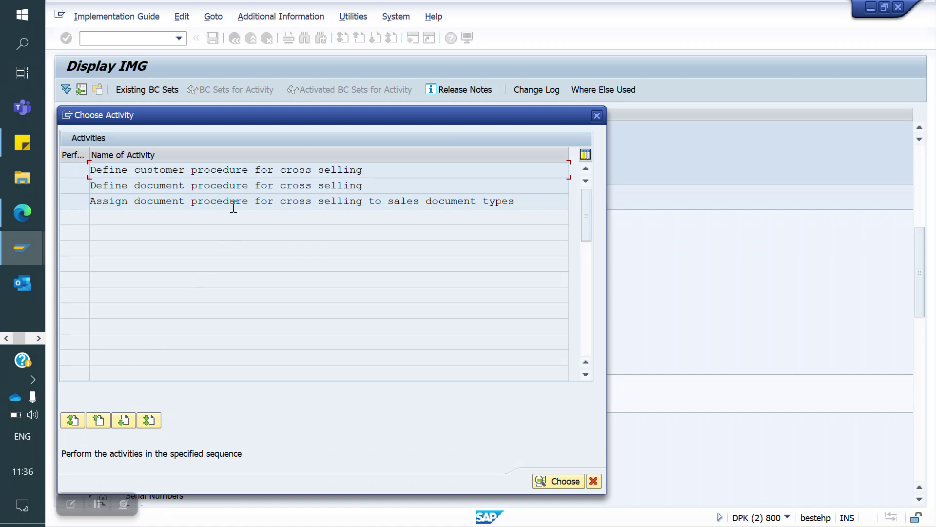
double_click(244, 172)
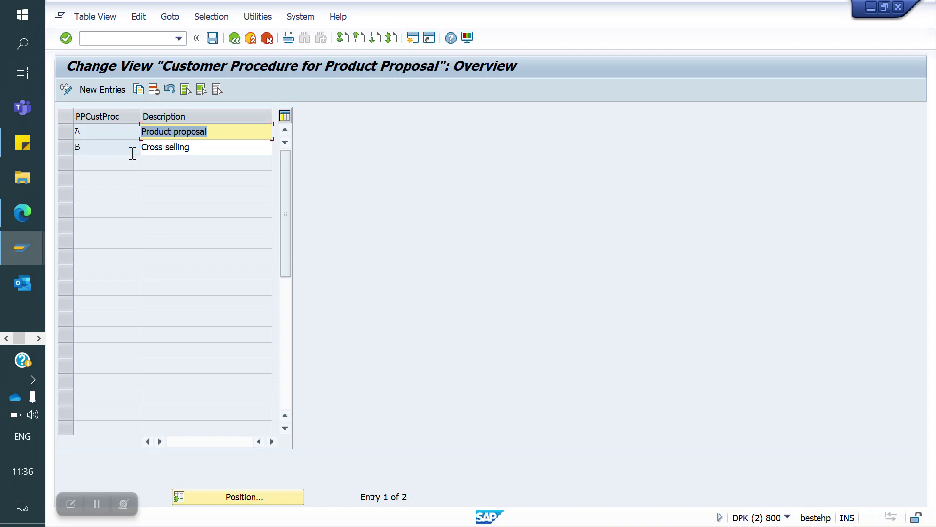
- Inspect the existing customer procedures A Product proposal and B Cross selling
click(116, 152)
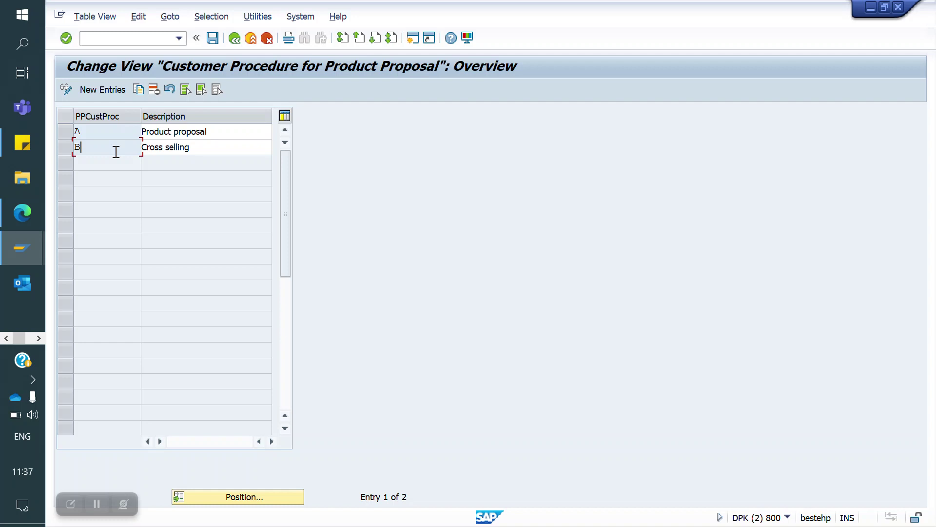
click(65, 149)
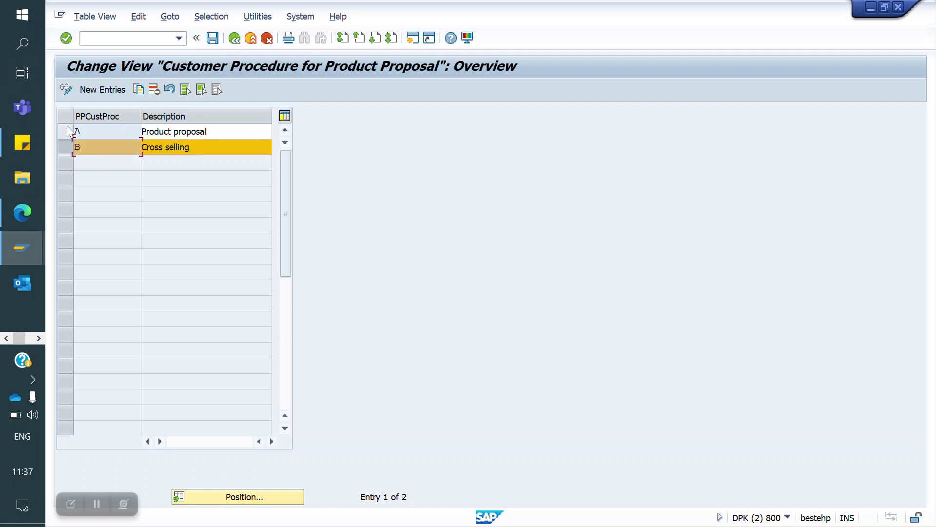
click(67, 128)
click(66, 147)
click(65, 130)
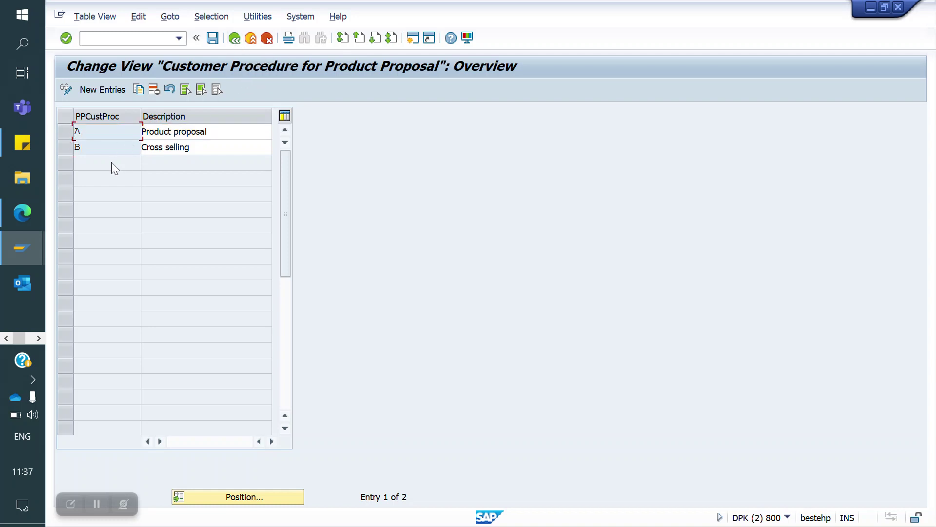
- Add customer procedure C described as 'Cross selling' and save it under the customizing request
click(102, 95)
text(C)
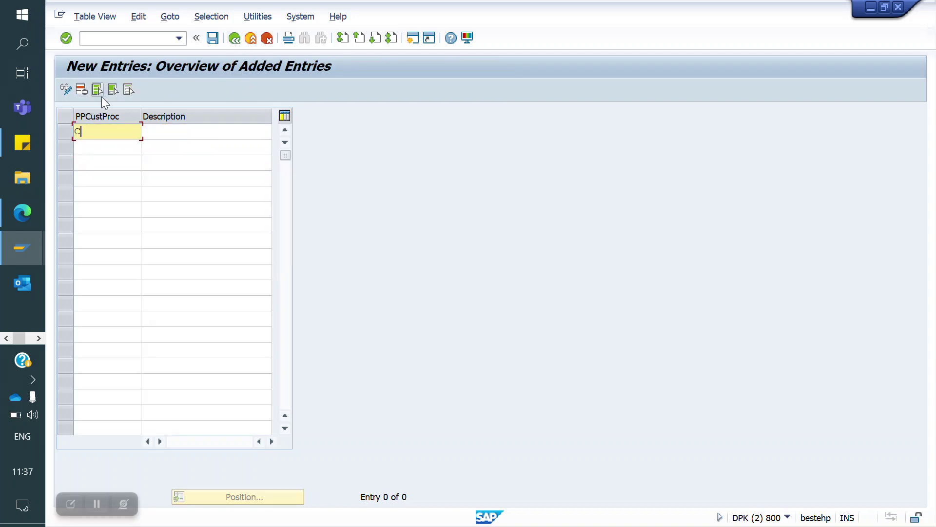
click(163, 130)
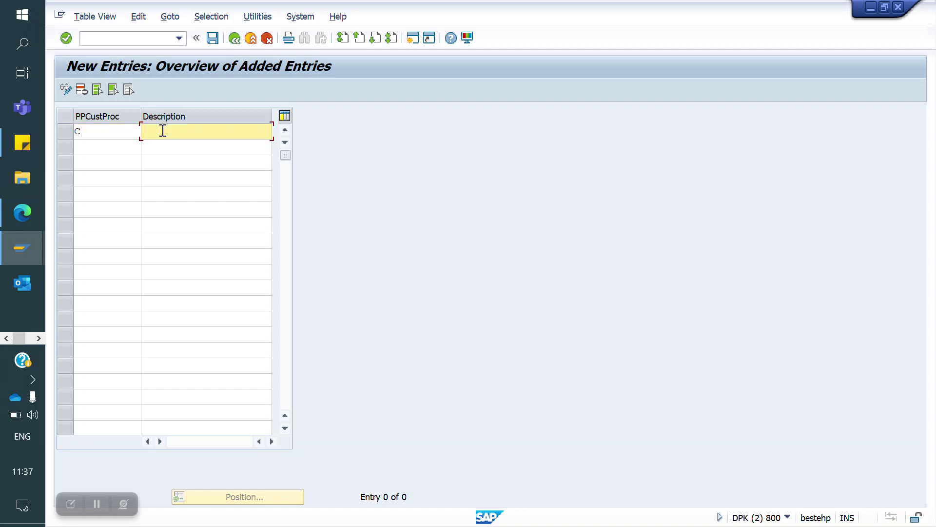
text(Cross selling)
key(Return)
click(218, 39)
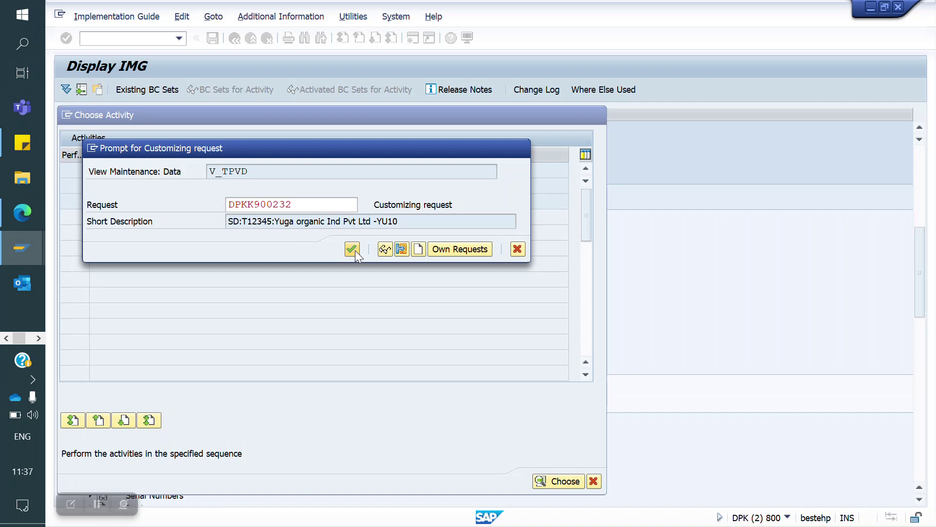
click(352, 249)
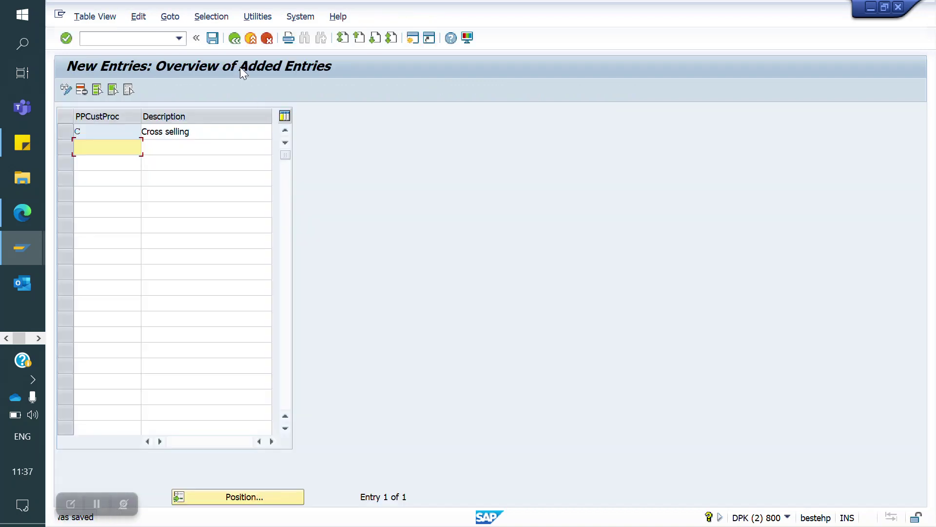
- Return to the cross-selling activities and open the document procedure for cross selling
click(234, 40)
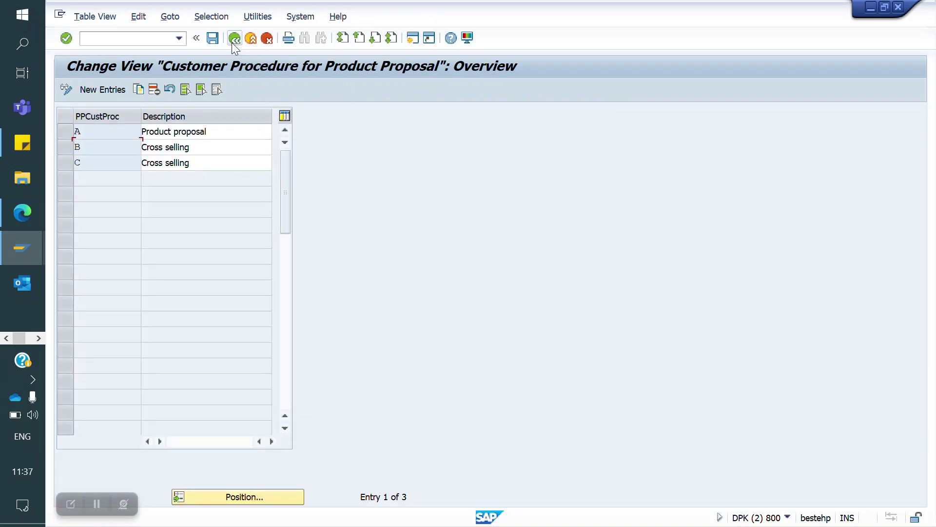
click(232, 42)
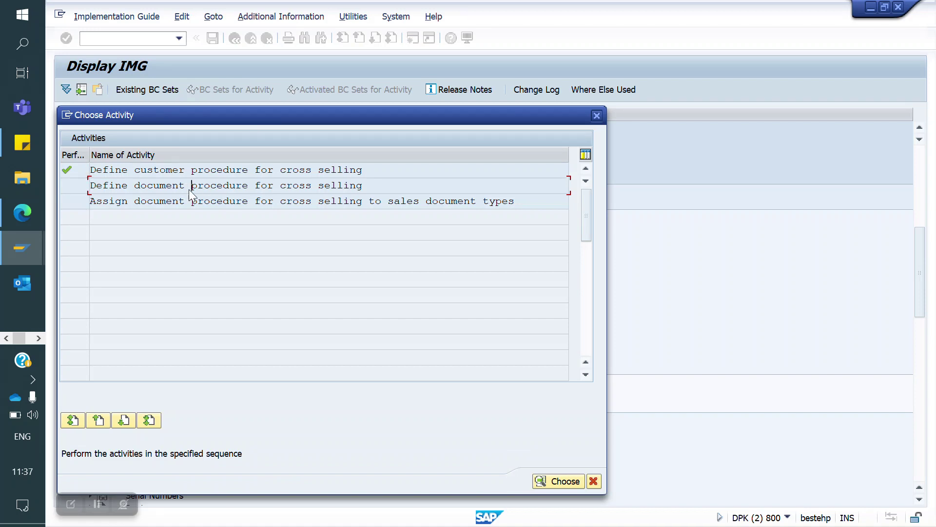
double_click(190, 189)
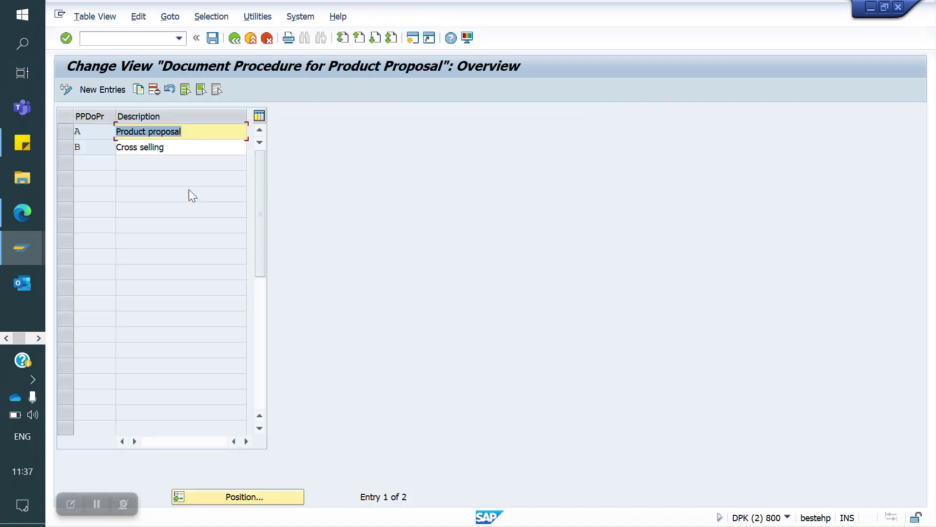
- Add document procedure C 'cross selling', save it under a customizing request, and go back
click(100, 93)
text(c)
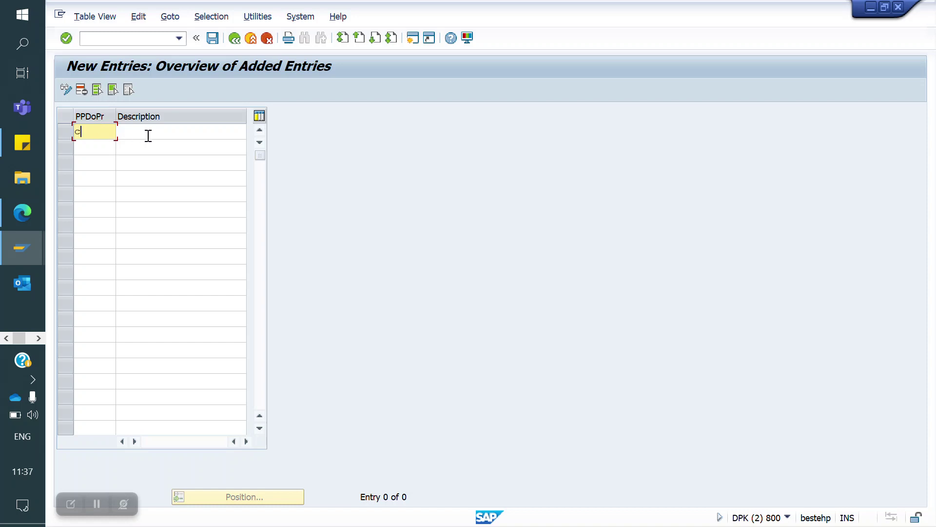
click(149, 136)
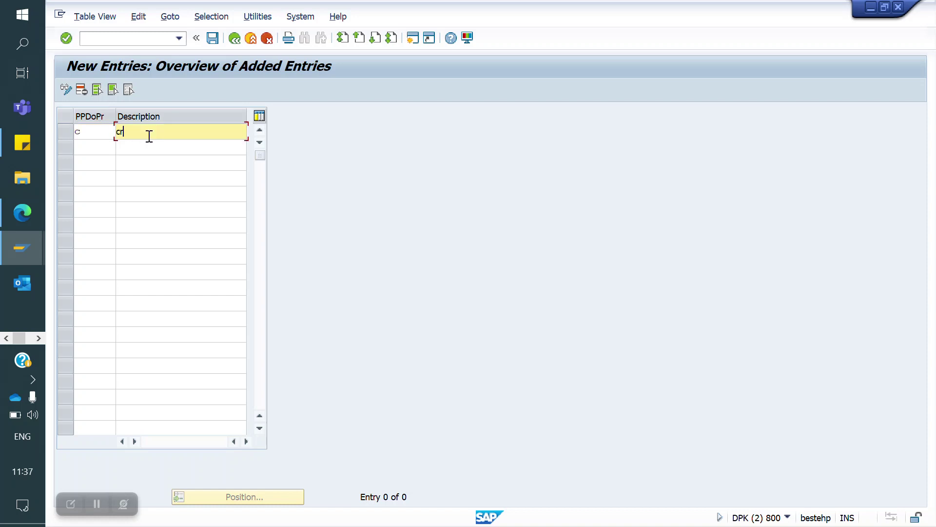
text(cross selling)
key(Return)
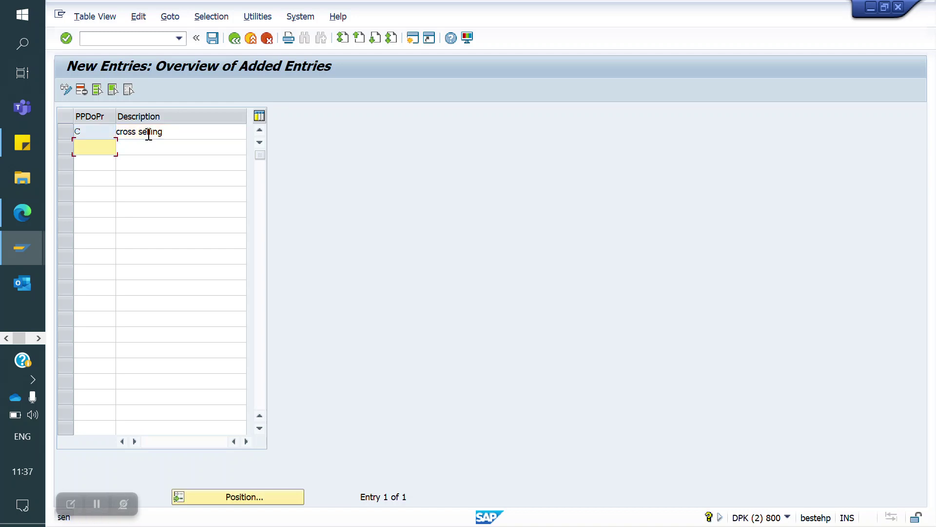
click(213, 38)
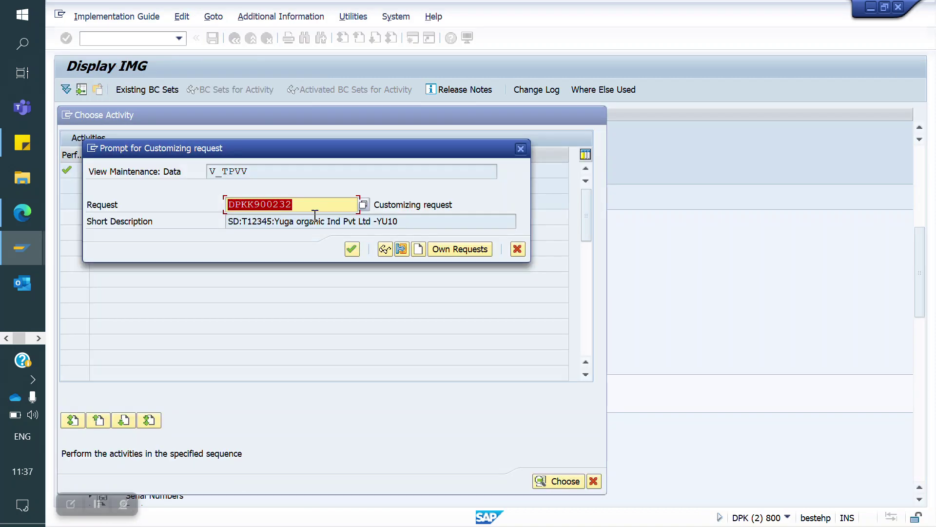
click(350, 250)
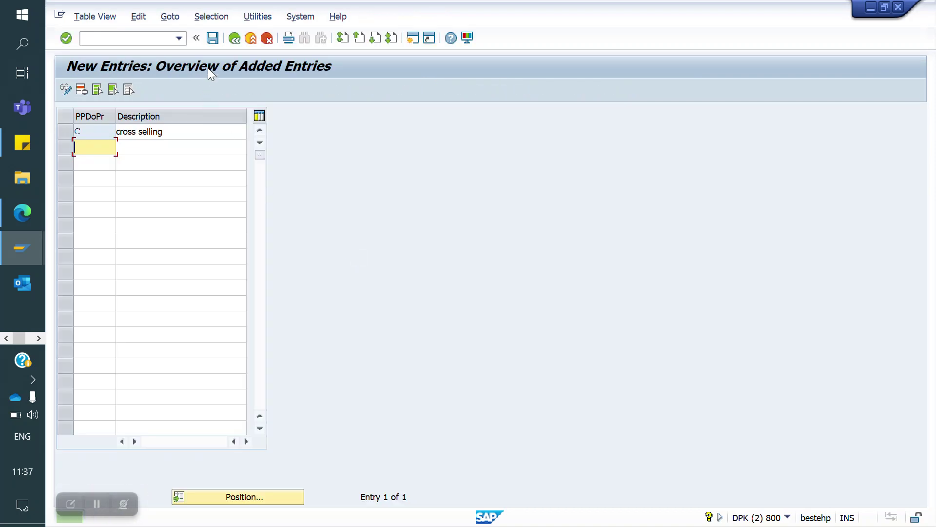
click(235, 42)
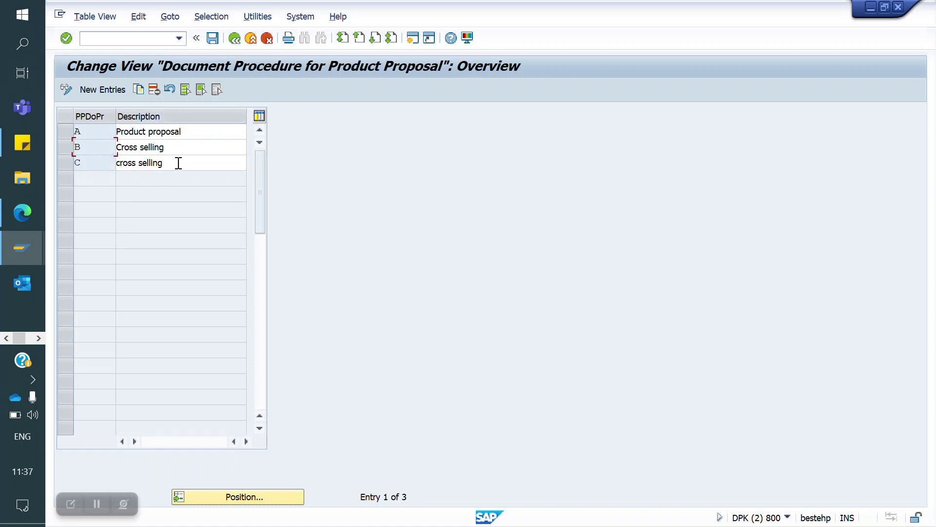
click(234, 39)
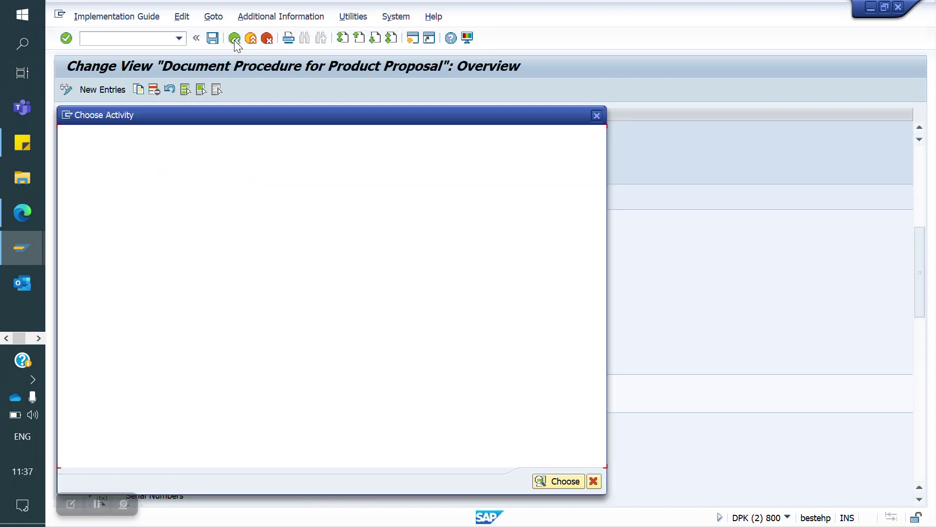
- Change sales document type YOOR's document procedure from B to C
double_click(177, 202)
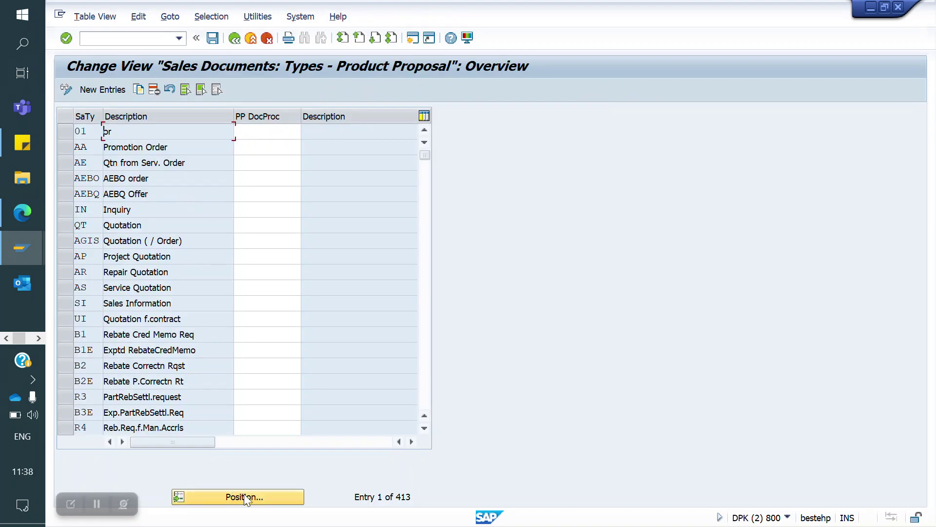
click(253, 498)
text(yoor)
key(Return)
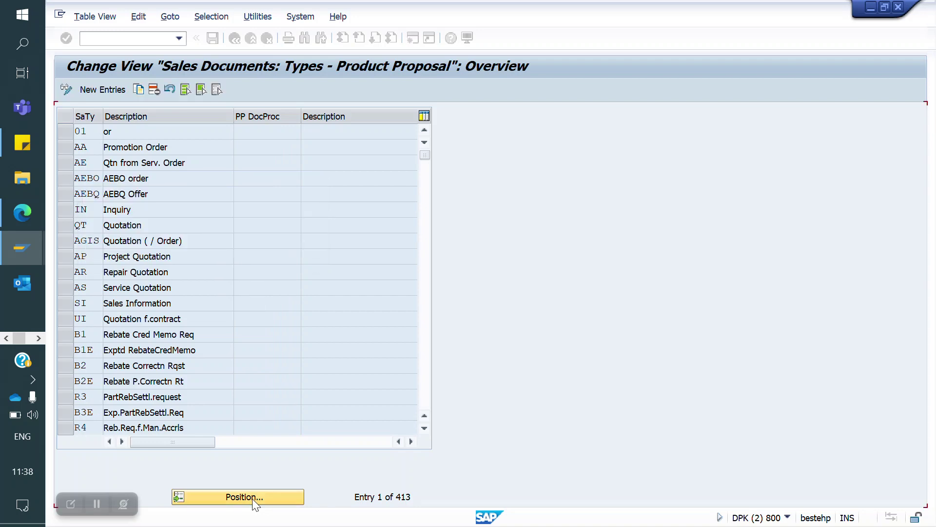
click(262, 131)
key(BackSpace)
text(C)
click(380, 131)
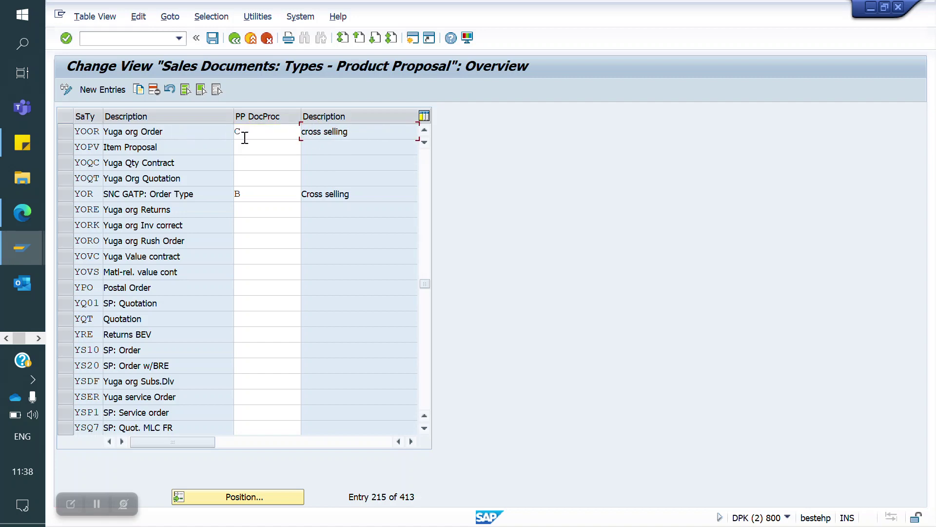
- Save the YOOR assignment under the customizing request and return to the IMG tree
click(213, 39)
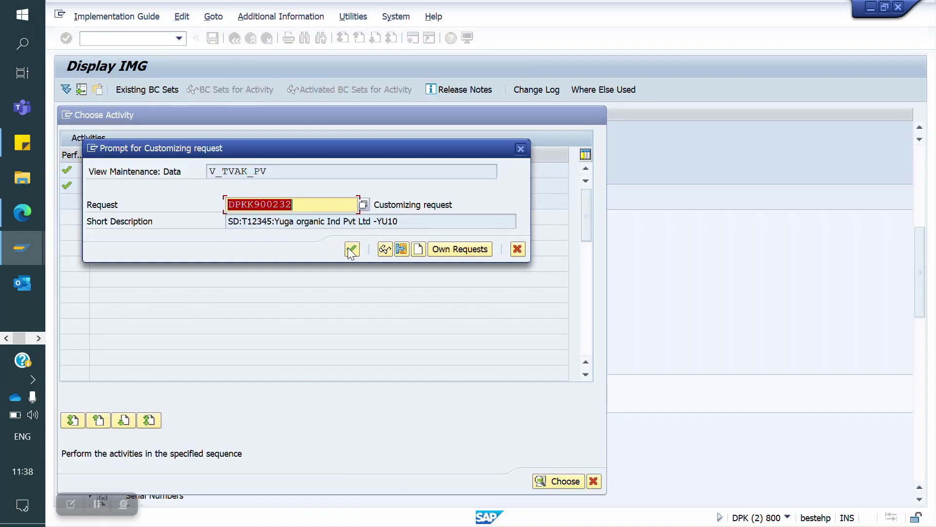
click(351, 250)
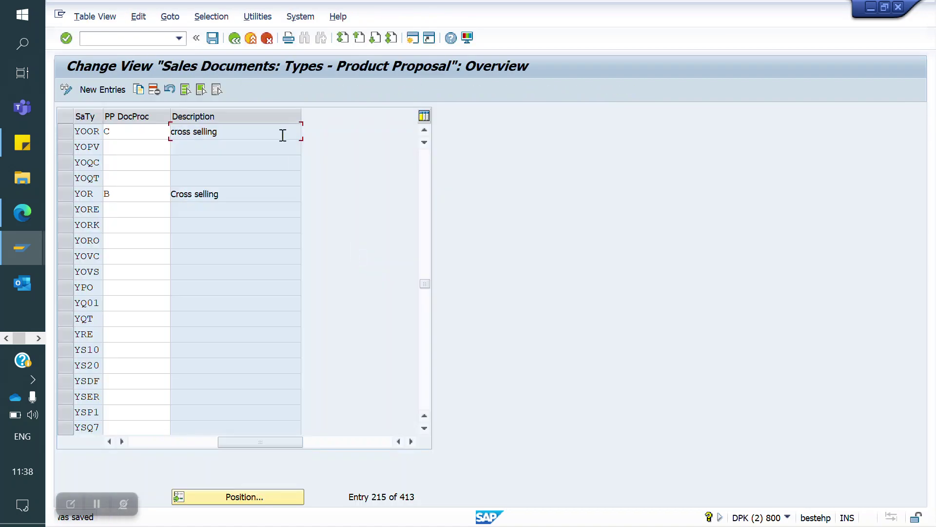
click(235, 39)
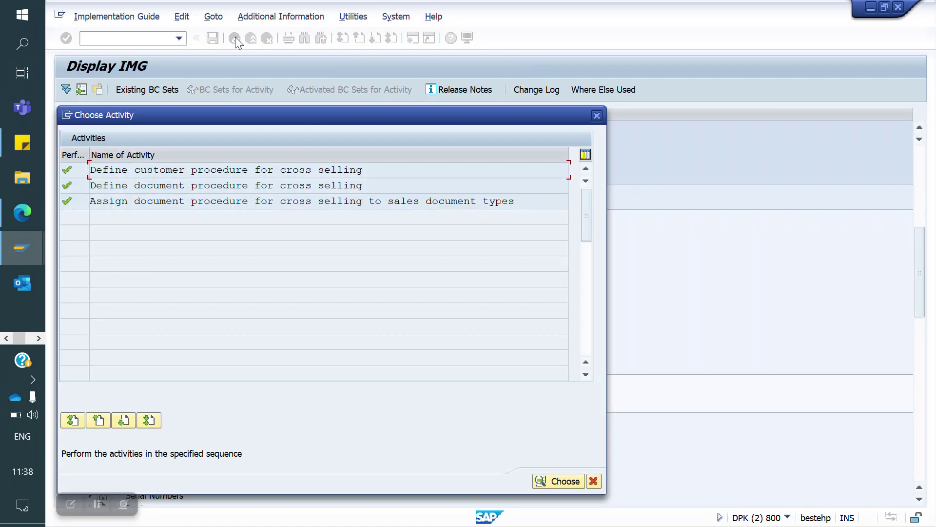
click(596, 116)
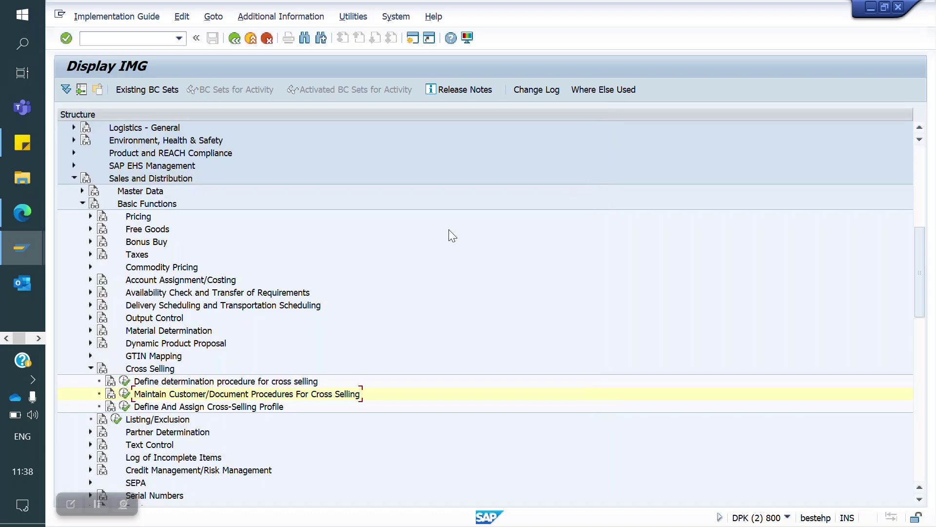
click(125, 407)
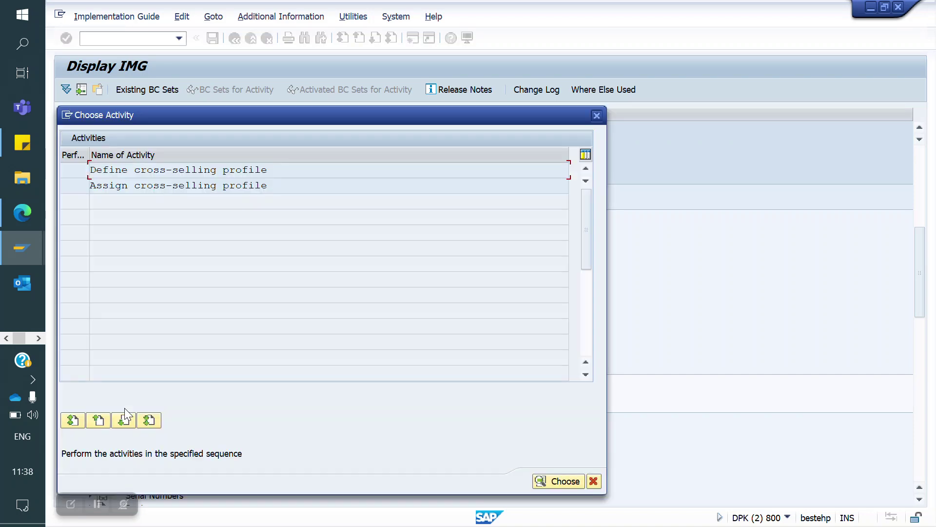
- Create cross-selling profile Y1C100 'Cross selling' with pricing procedure Y1C100
double_click(197, 169)
click(113, 90)
key(BackSpace)
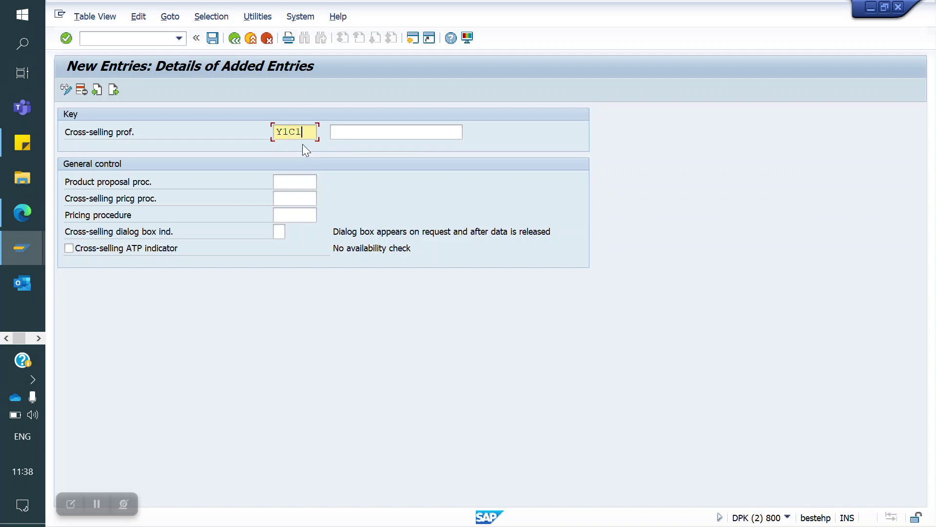
click(399, 127)
text(Cross selling)
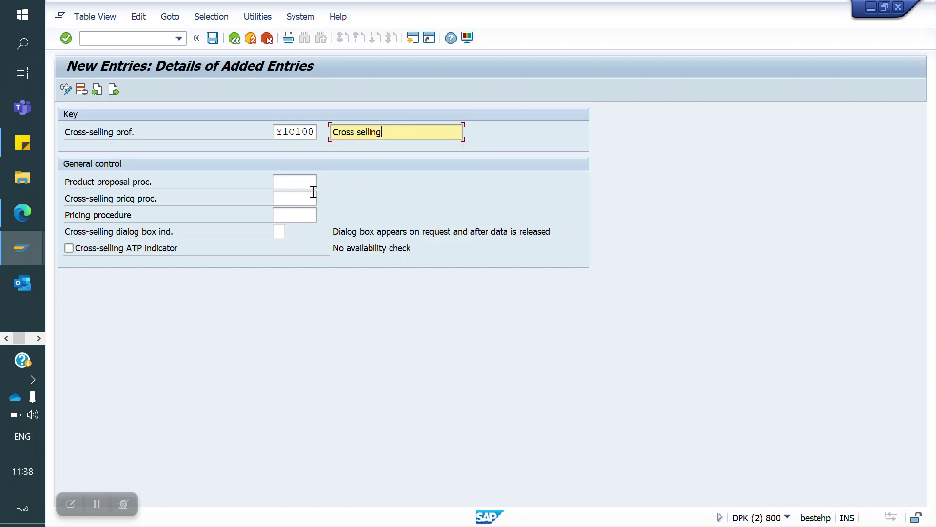
click(292, 198)
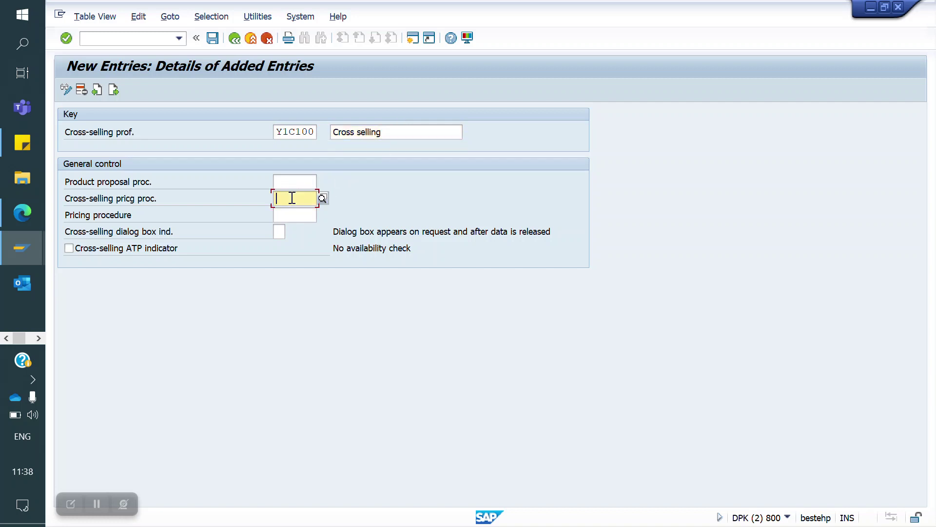
click(292, 198)
text(Y1)
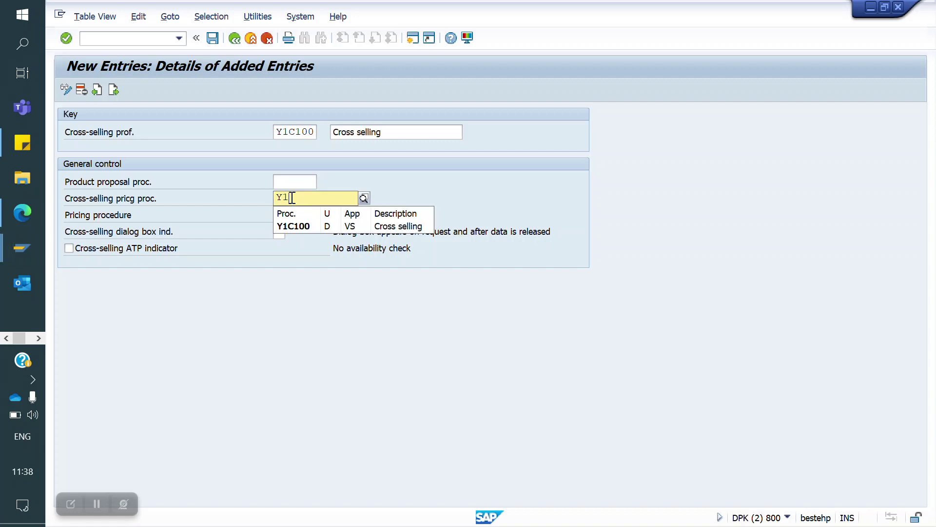
key(Down)
key(Return)
key(Return)
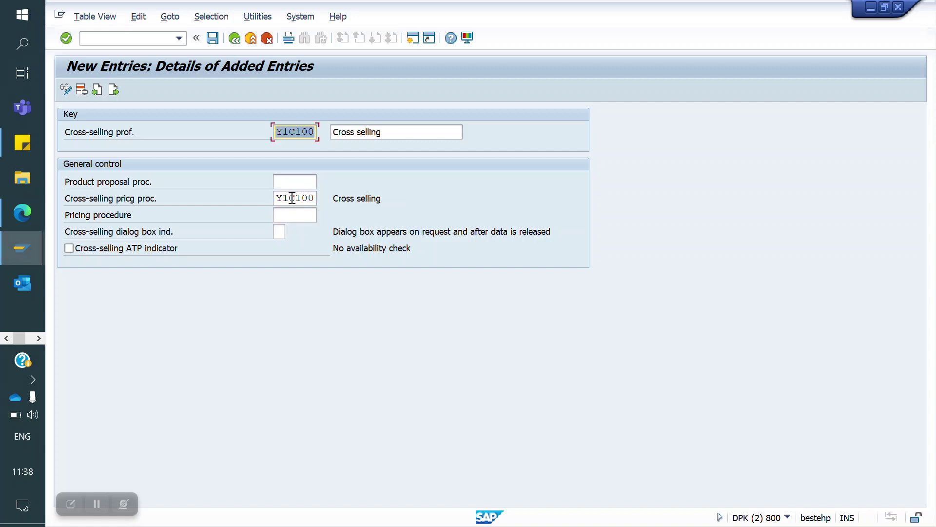
- Save the new profile under the customizing request and return to the profile activities
click(213, 38)
click(352, 250)
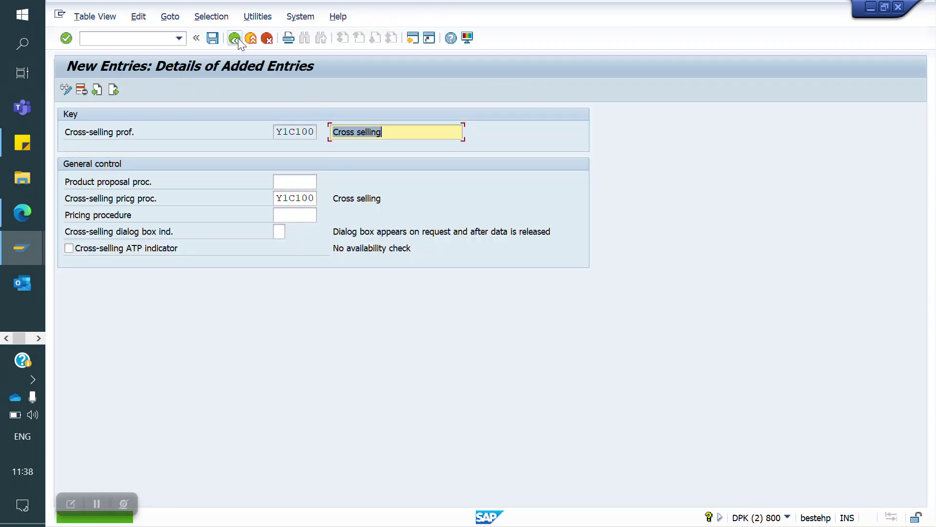
click(238, 38)
click(238, 39)
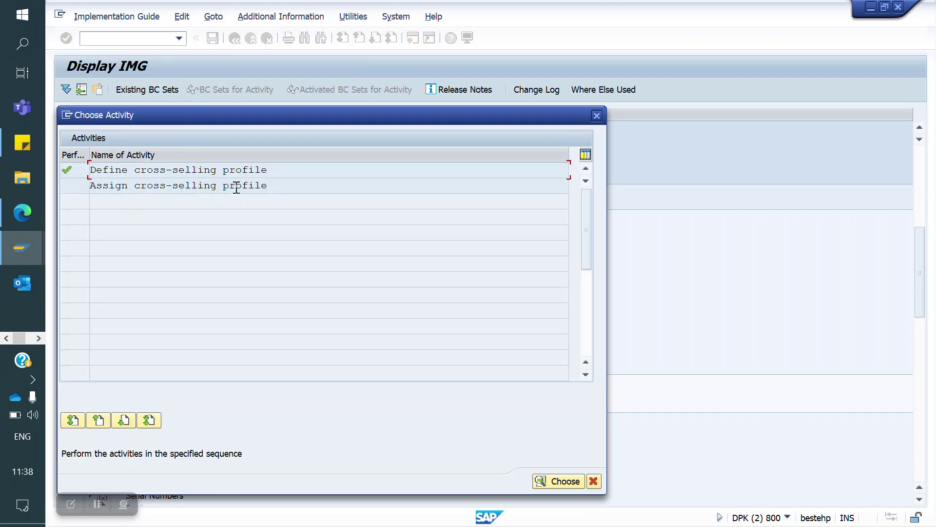
double_click(236, 187)
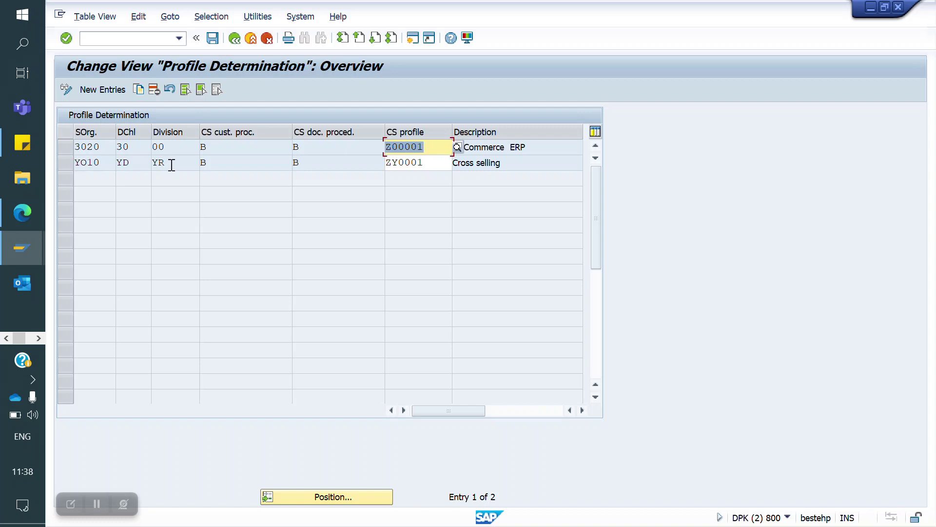
- Start a new profile determination entry for sales area YO10 / YD / YR
click(104, 93)
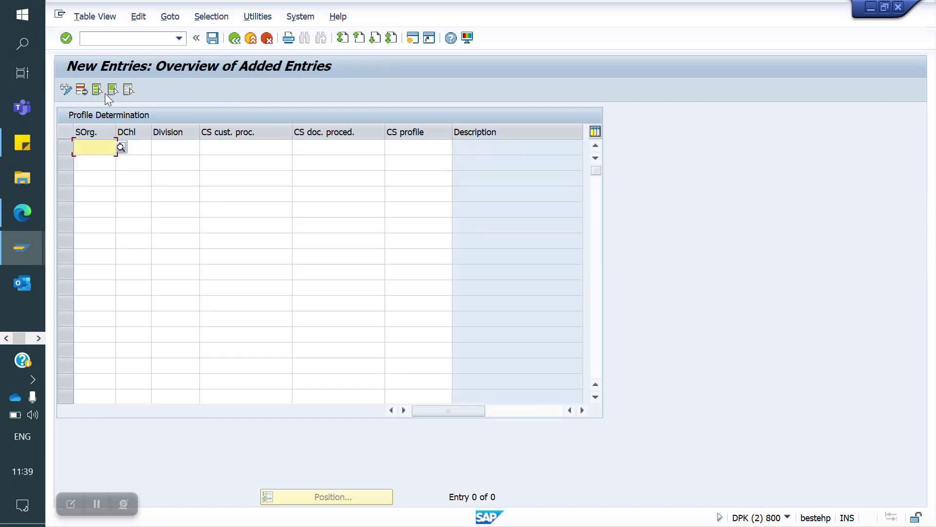
text(YO10)
key(Tab)
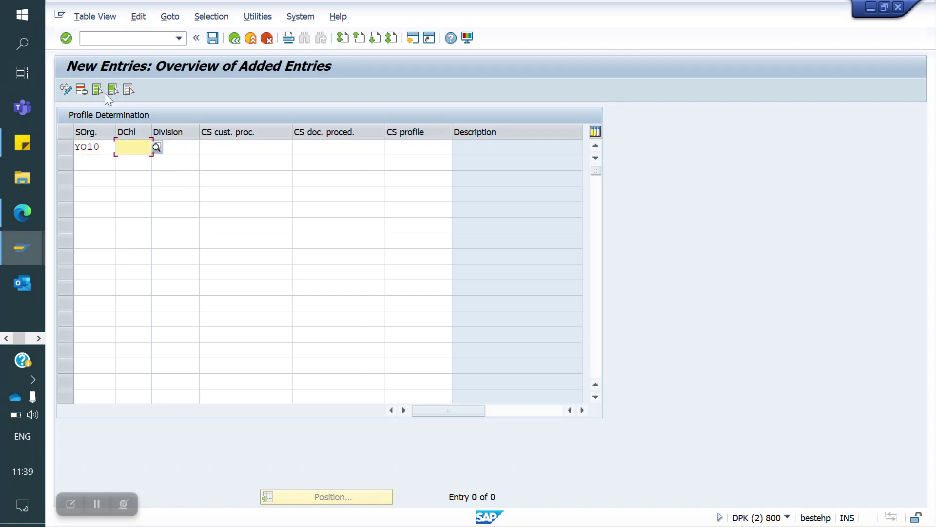
text(YD)
key(Tab)
text(YR)
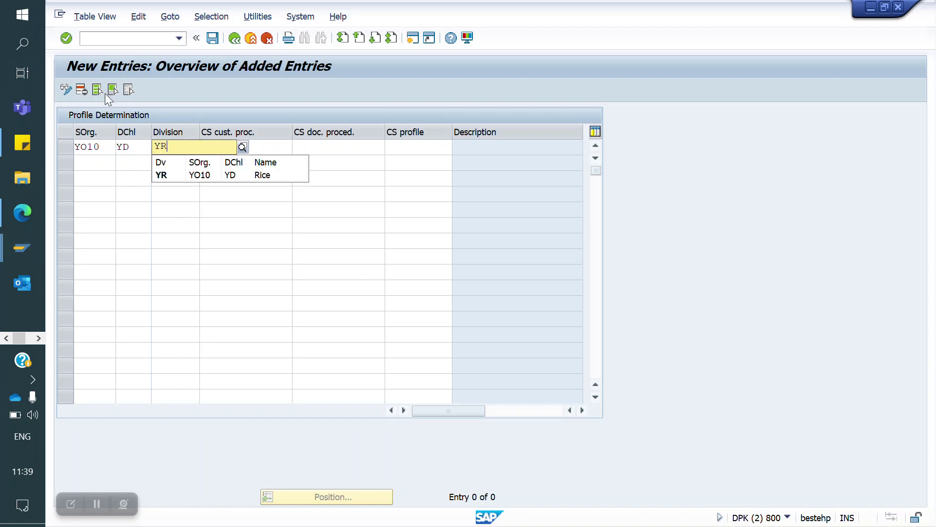
key(Tab)
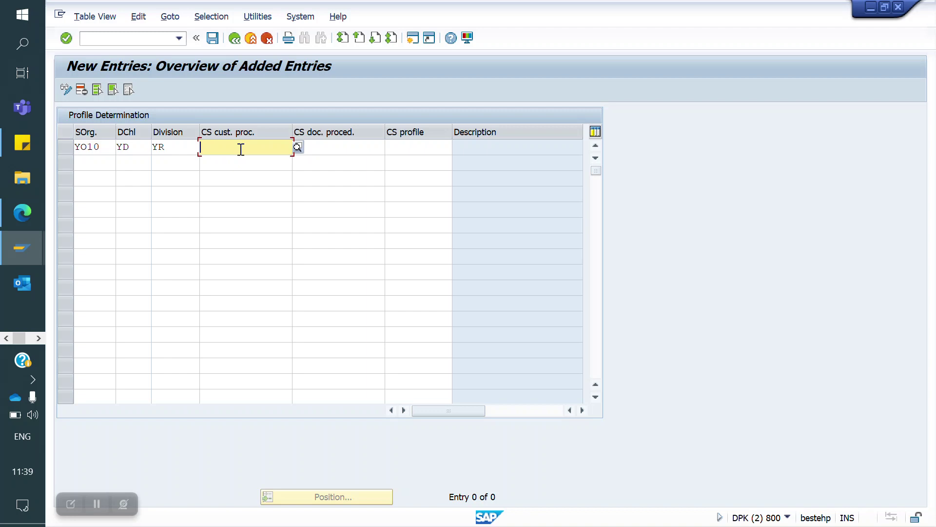
- Set customer procedure C, document procedure C and profile Y1C100 on that entry
text(C)
click(339, 148)
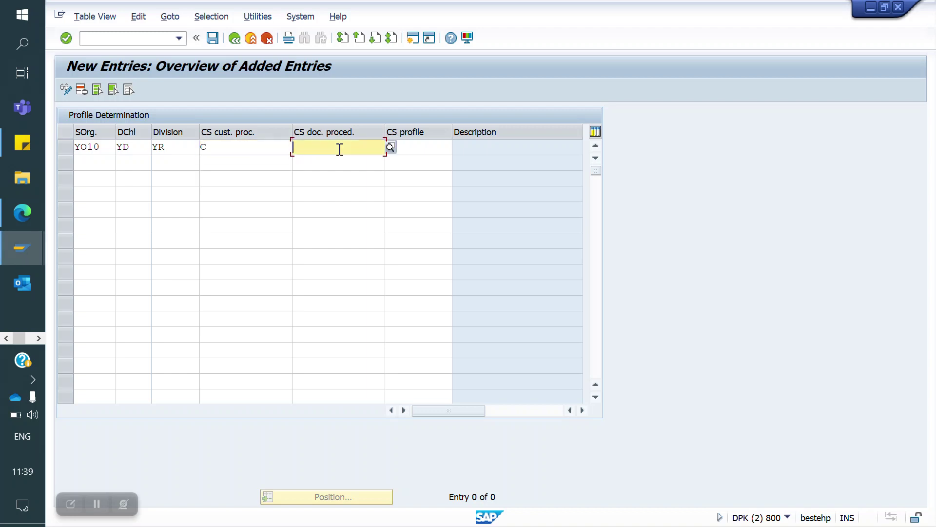
text(C)
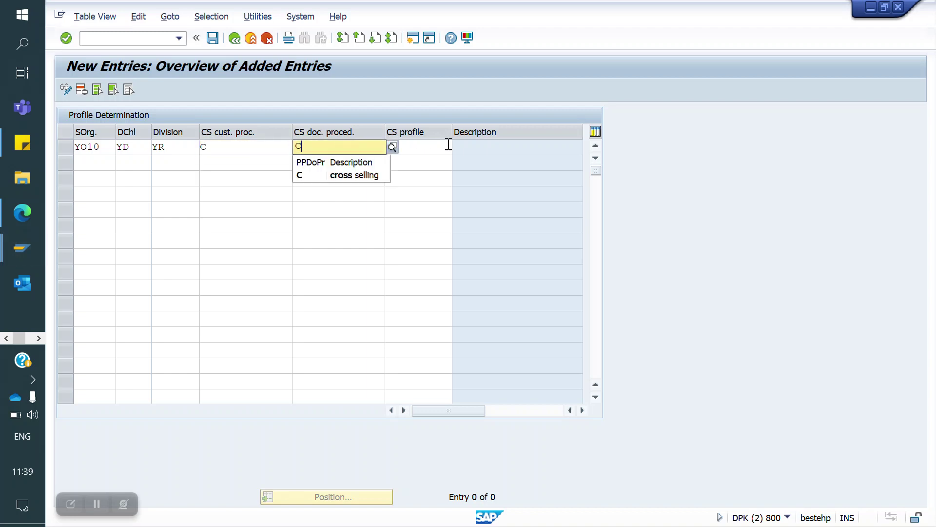
click(449, 145)
text(Y1)
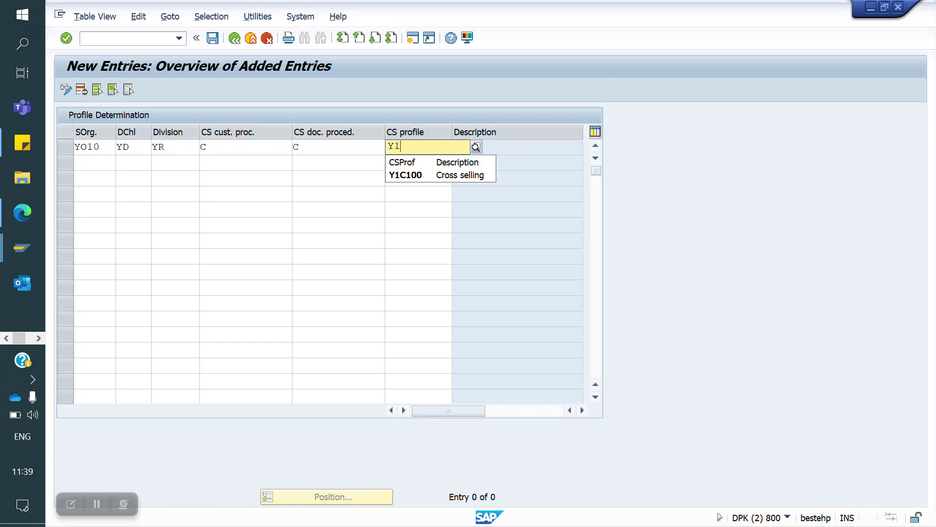
text(C100)
key(Return)
- Save the determination entry under the customizing request
click(215, 43)
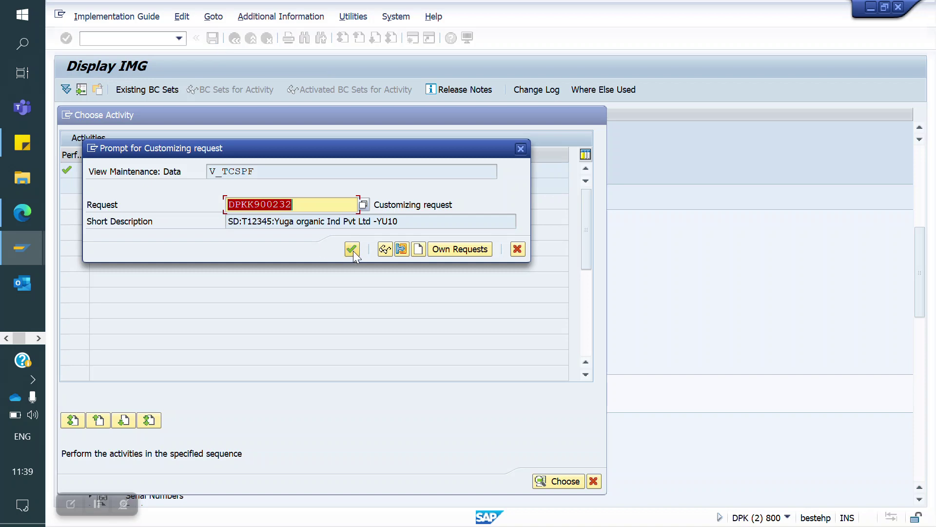
click(352, 250)
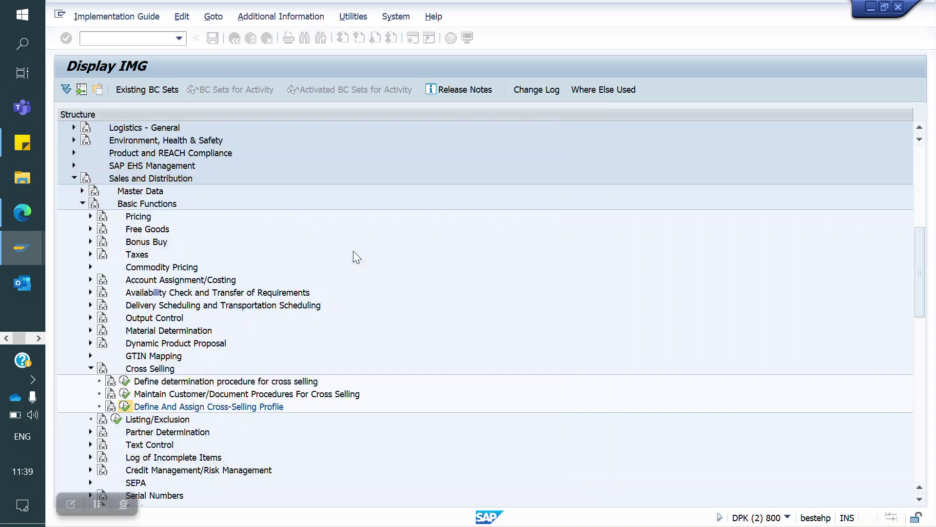
text(/)
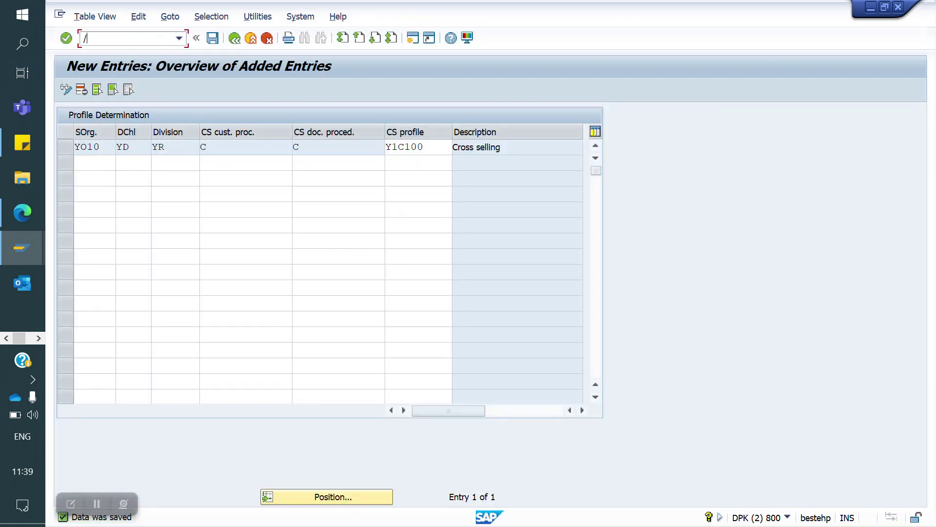
text(NXD02)
- Open the customer in XD02 and show its sales area data
key(Return)
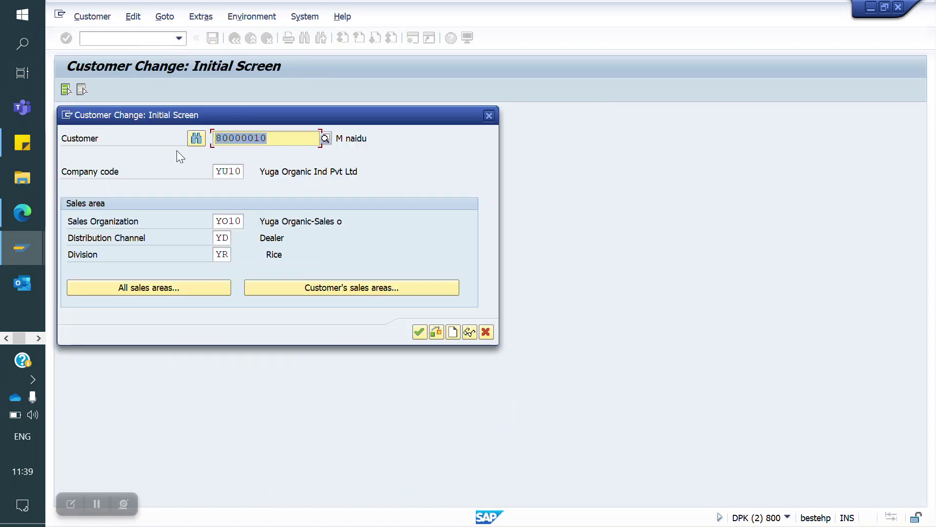
click(285, 140)
key(Return)
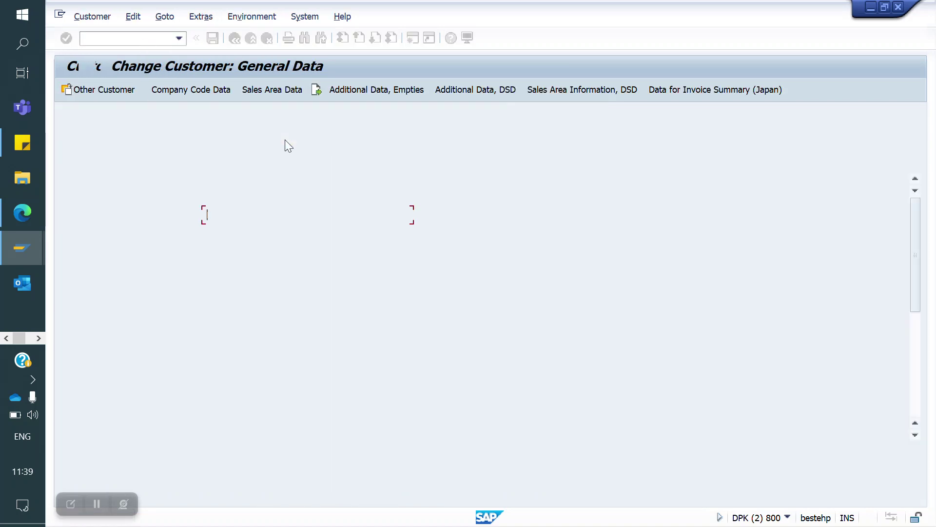
click(272, 92)
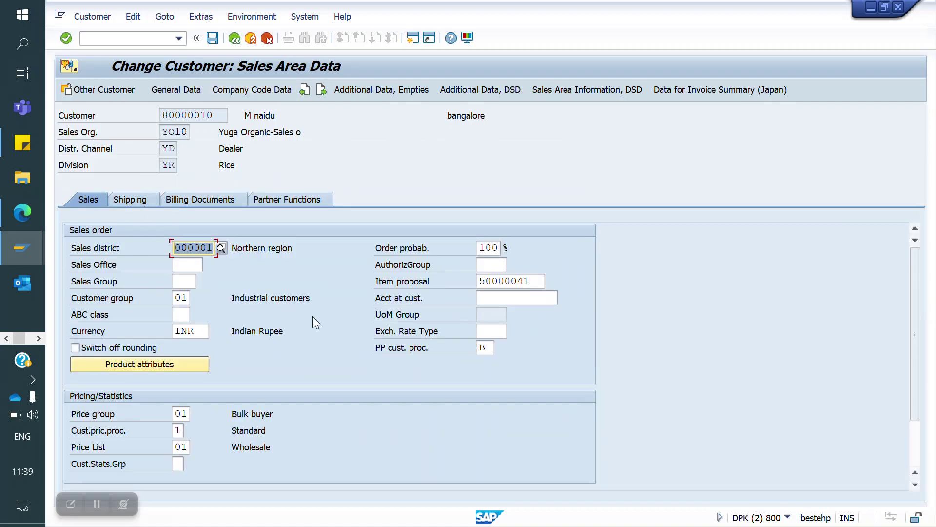
- Change the PP customer procedure from B to C 'Cross selling' and save
double_click(484, 347)
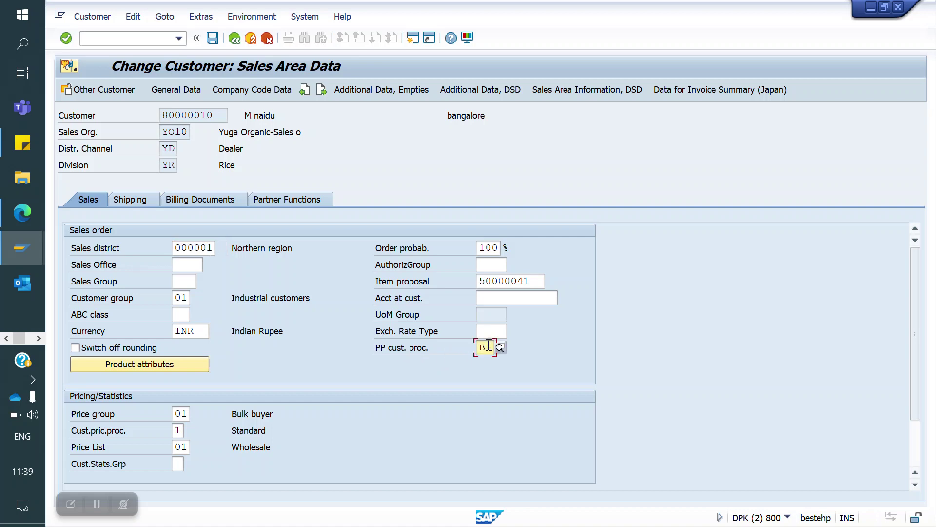
text(C)
key(Down)
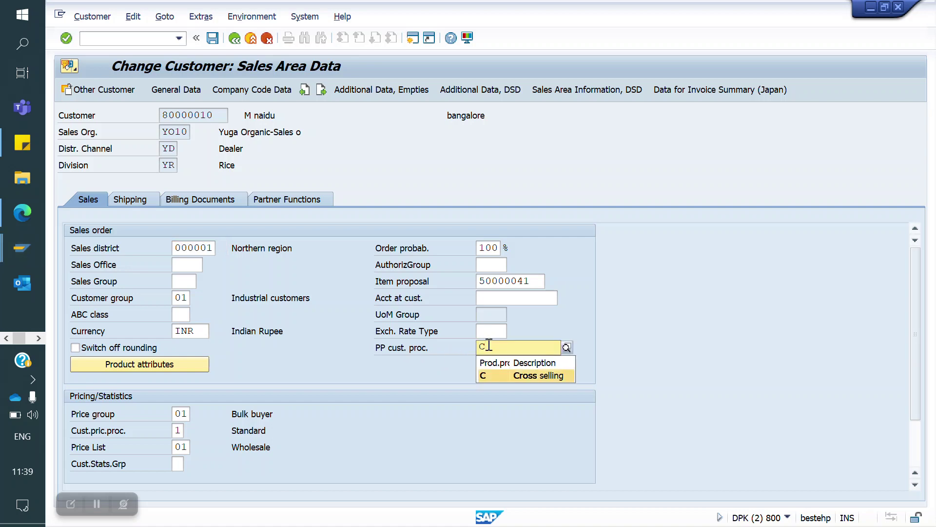
key(Return)
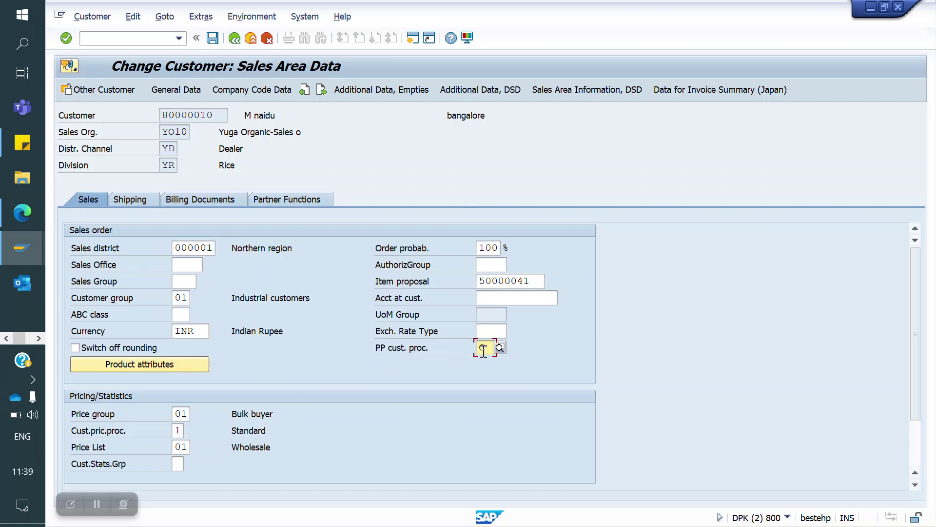
key(Return)
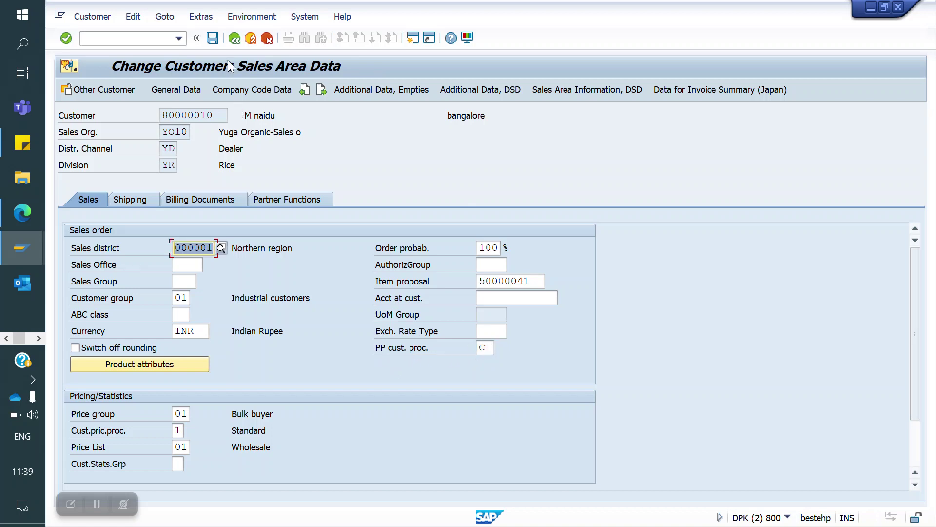
click(214, 42)
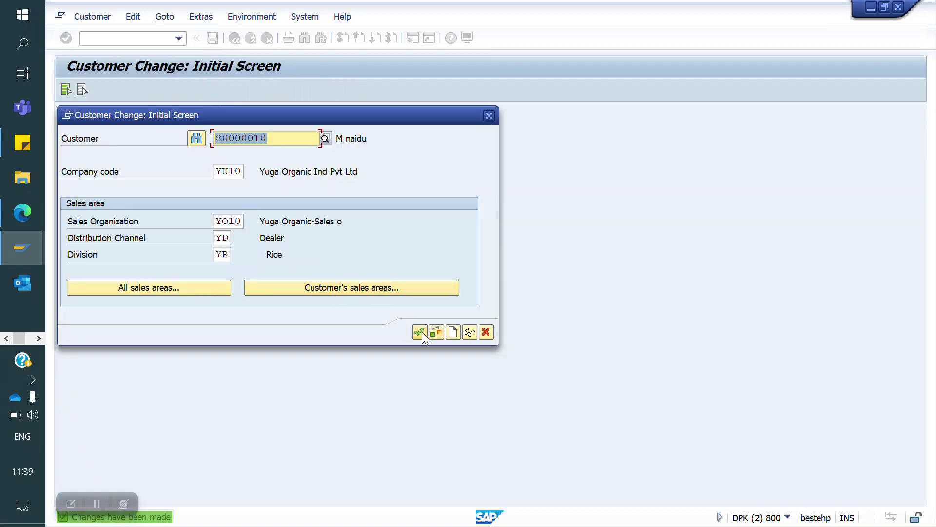
click(489, 115)
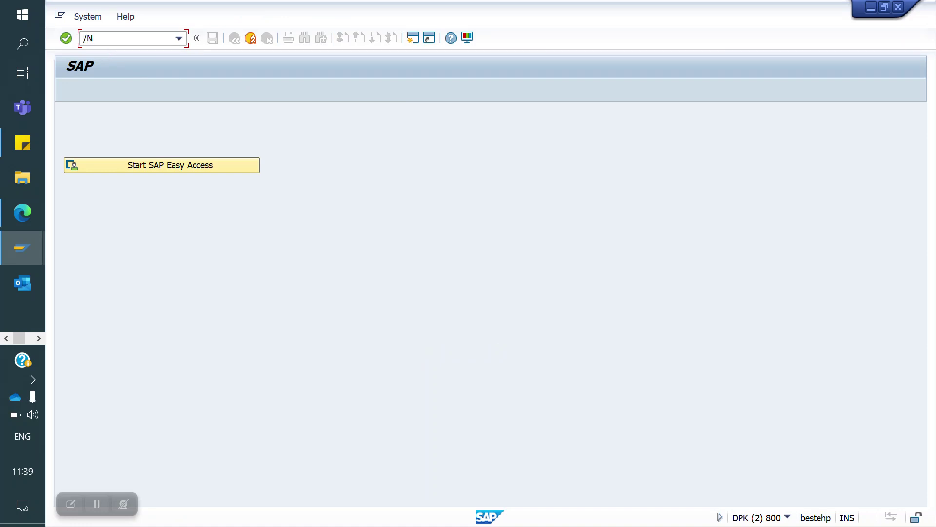
- Start a Y1C1 cross-selling record in VB41 with main material 50065560
text(/NVB41)
key(Return)
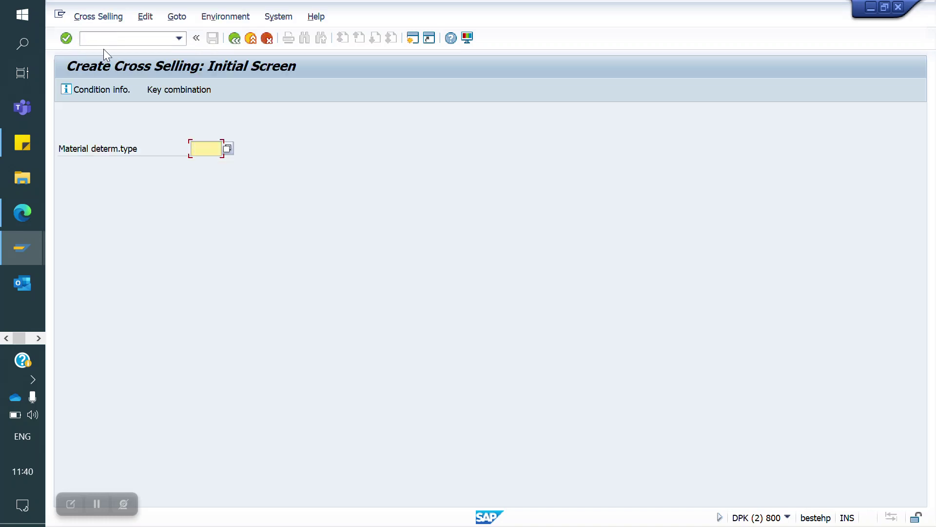
text(Y1C1)
key(Return)
click(121, 226)
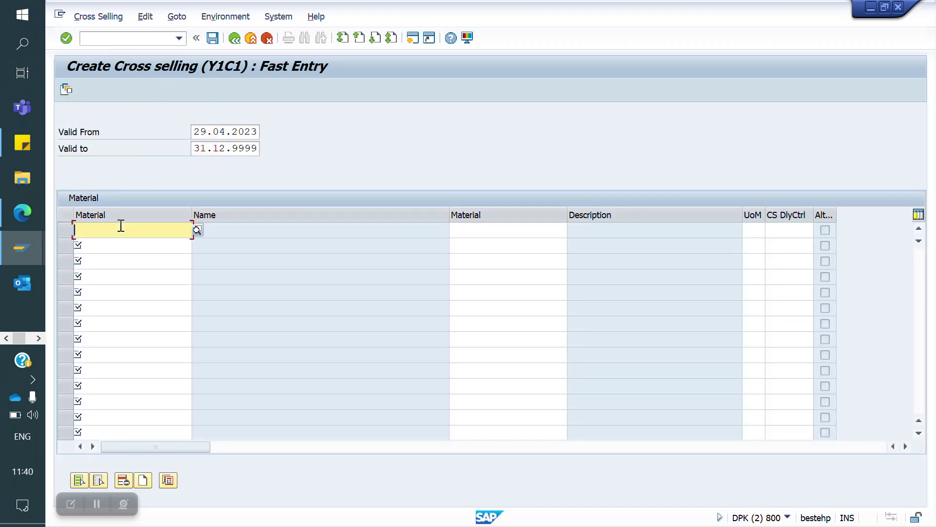
key(Down)
key(Return)
- Set cross-selling material 50065599 with unit EA and save the record
click(489, 229)
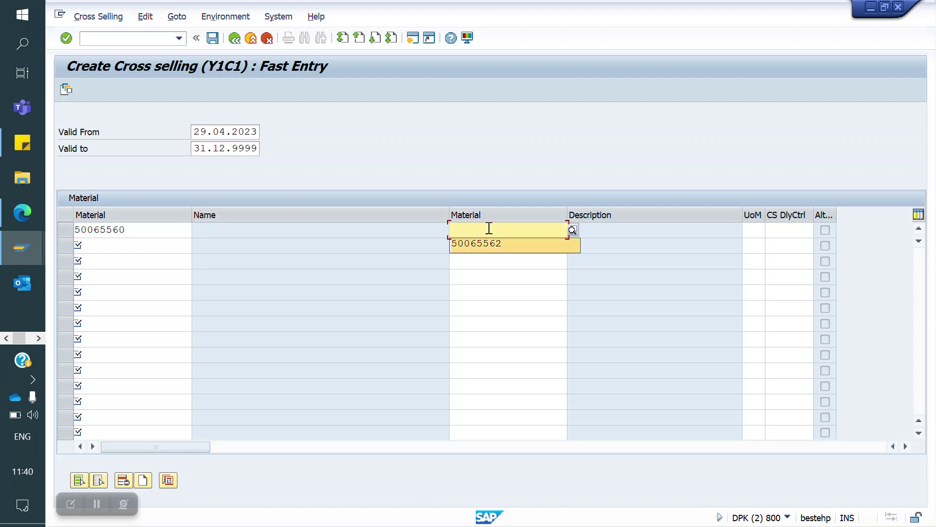
key(Down)
key(Return)
key(BackSpace)
key(BackSpace)
key(BackSpace)
text(599)
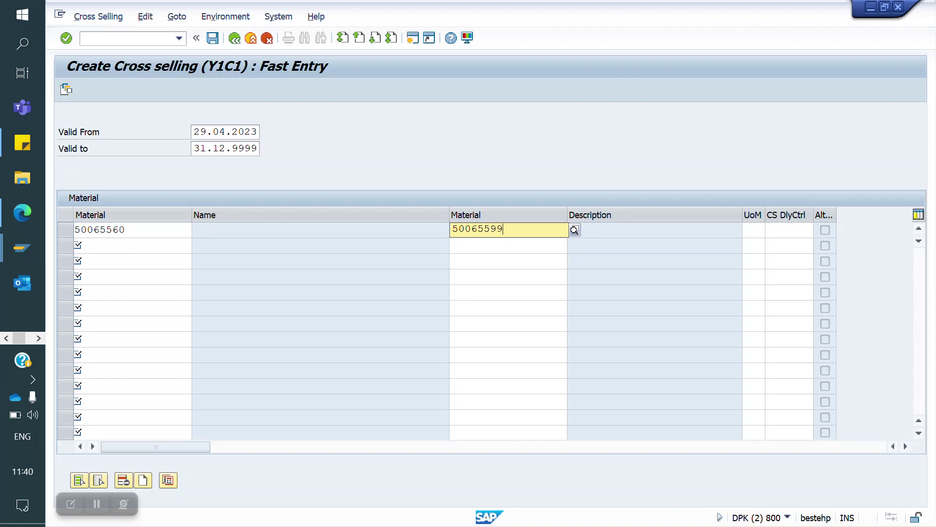
click(755, 229)
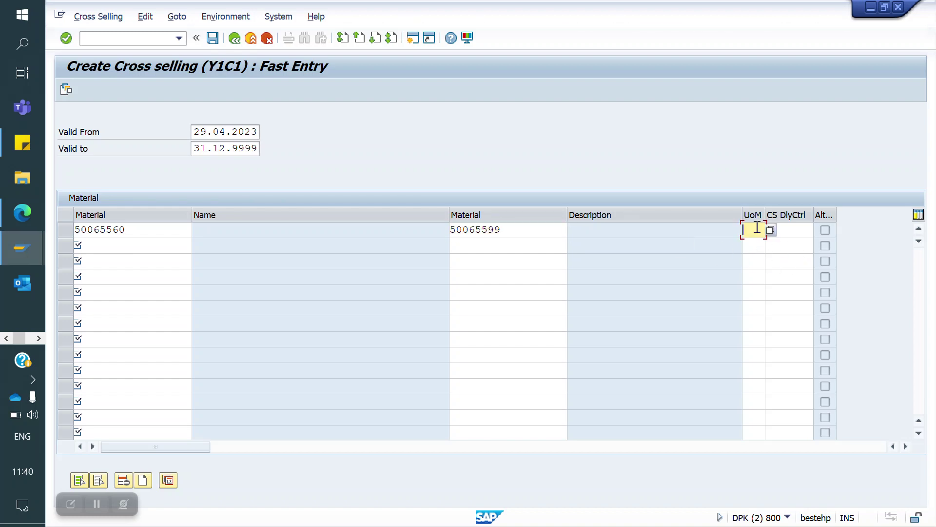
key(Down)
key(Return)
key(Return)
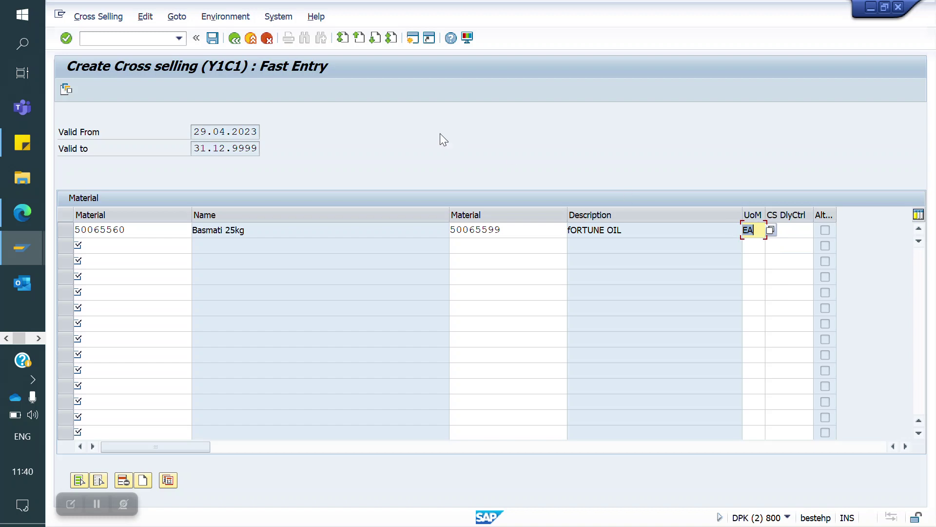
click(213, 38)
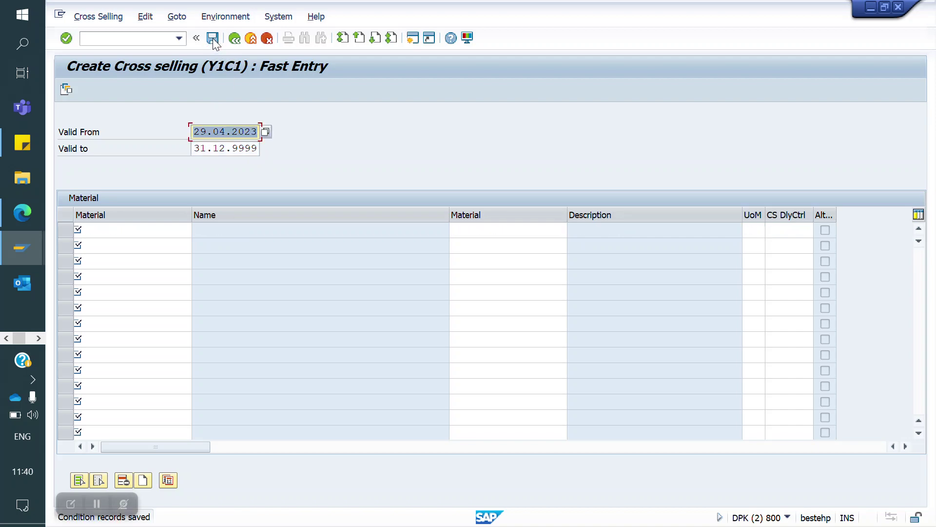
click(115, 42)
- Create a VA01 order for the sold-to party with 1 of material 50065560
text(/NVA01)
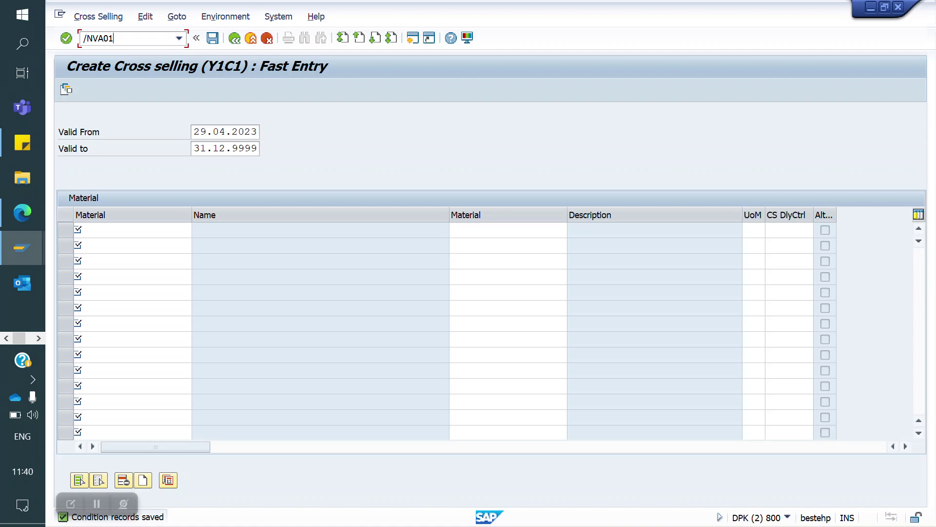
key(Return)
key(Return)
key(Down)
key(Return)
key(Return)
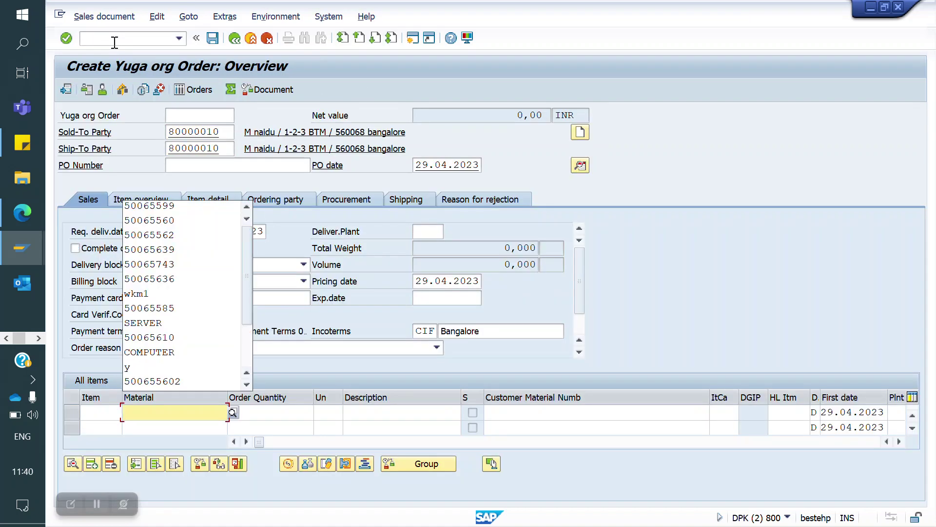
key(Down)
key(Return)
key(Return)
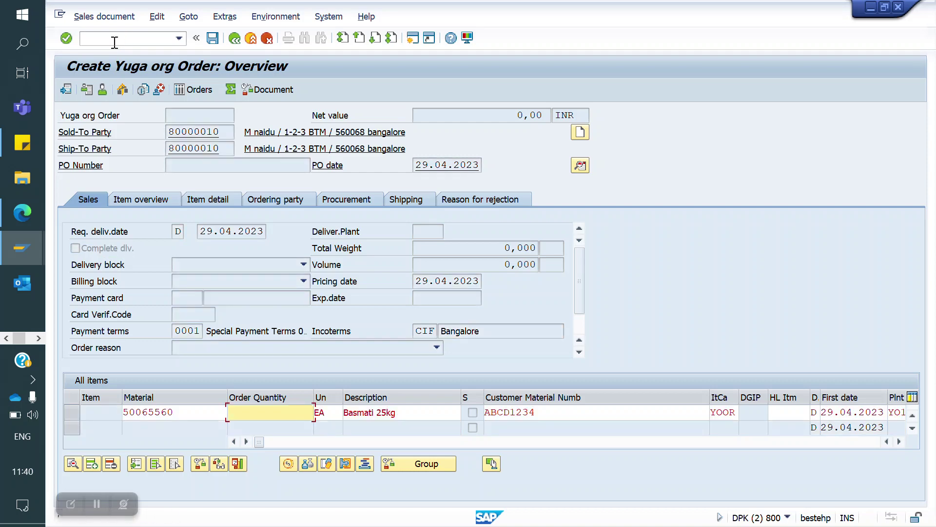
text(1)
key(Return)
key(Return)
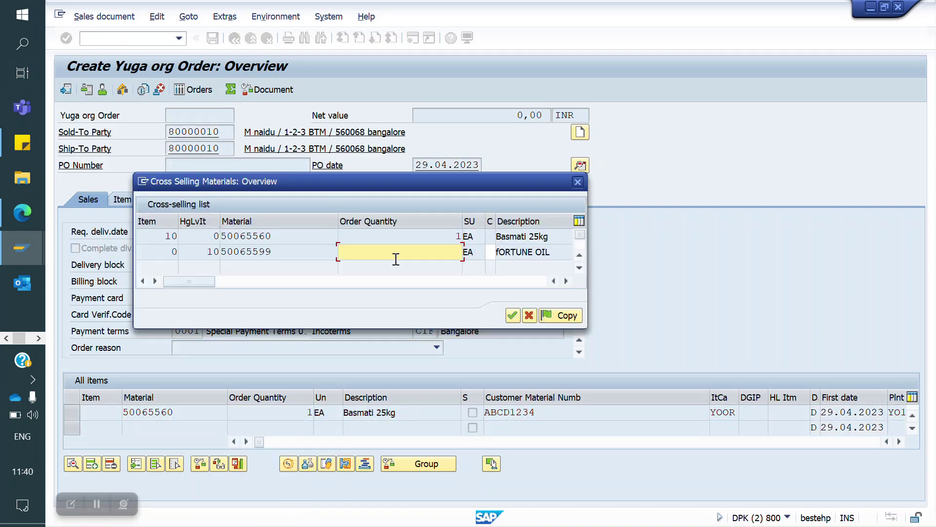
- Copy 1 FORTUNE OIL from the cross-selling proposal into the order
text(1)
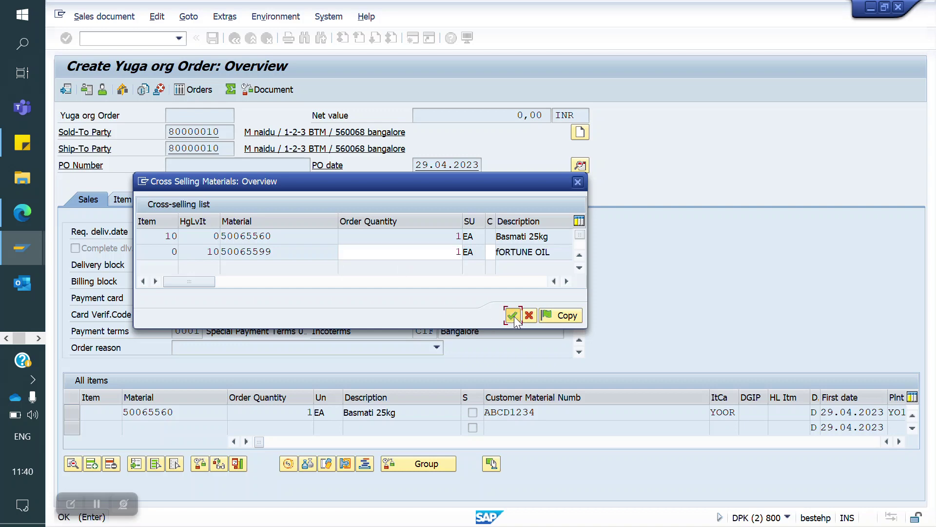
click(551, 315)
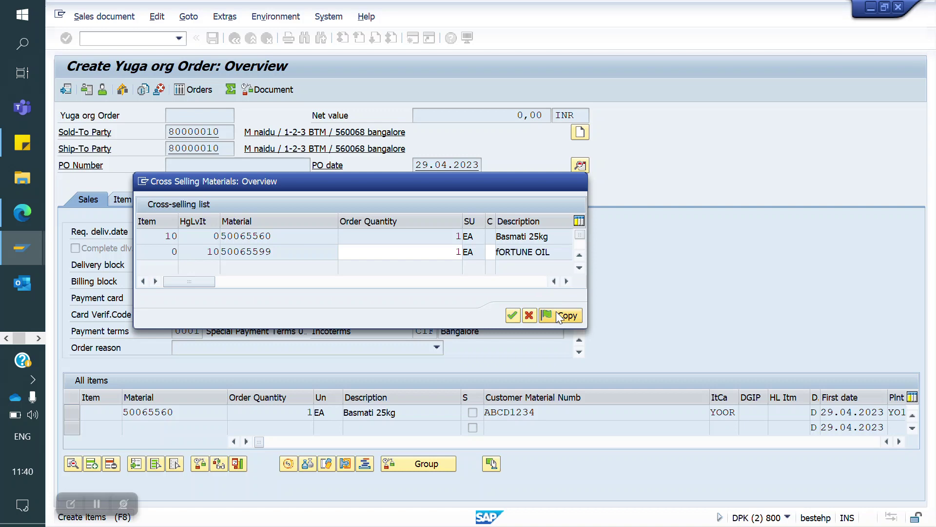
click(104, 38)
text(/N)
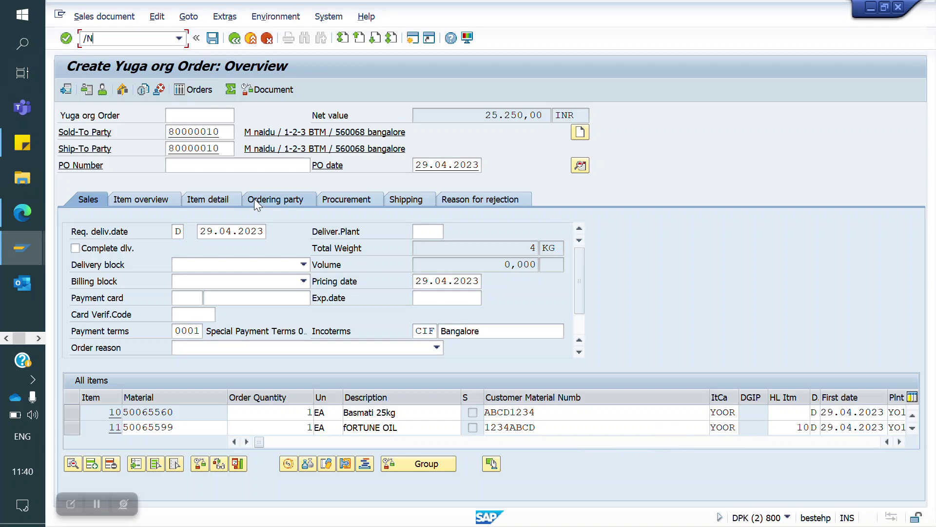
text(VOV4)
- Position the item category assignment table on YOOR and NORM
key(Return)
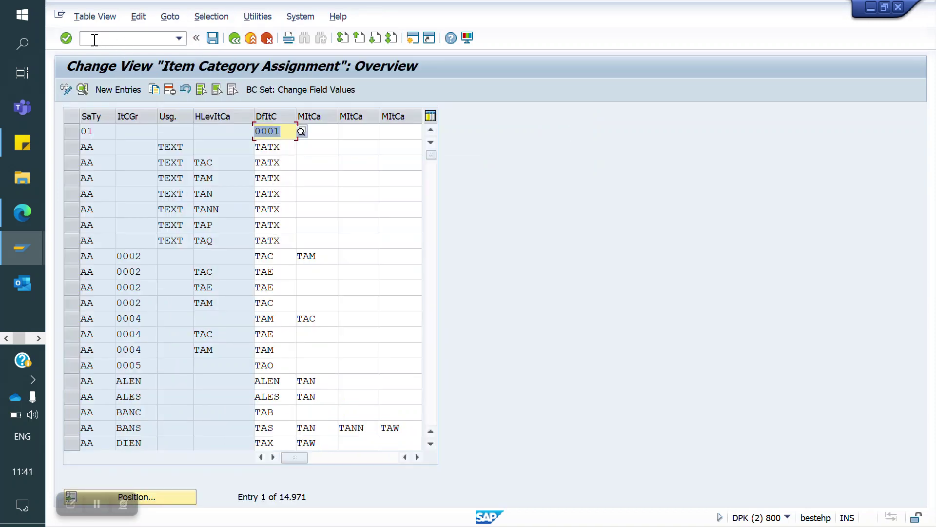
click(160, 495)
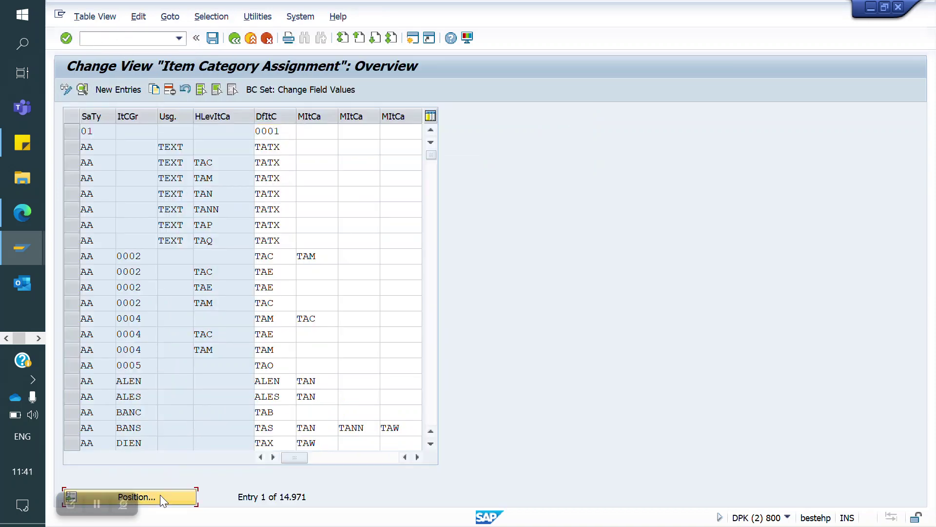
text(YOOR)
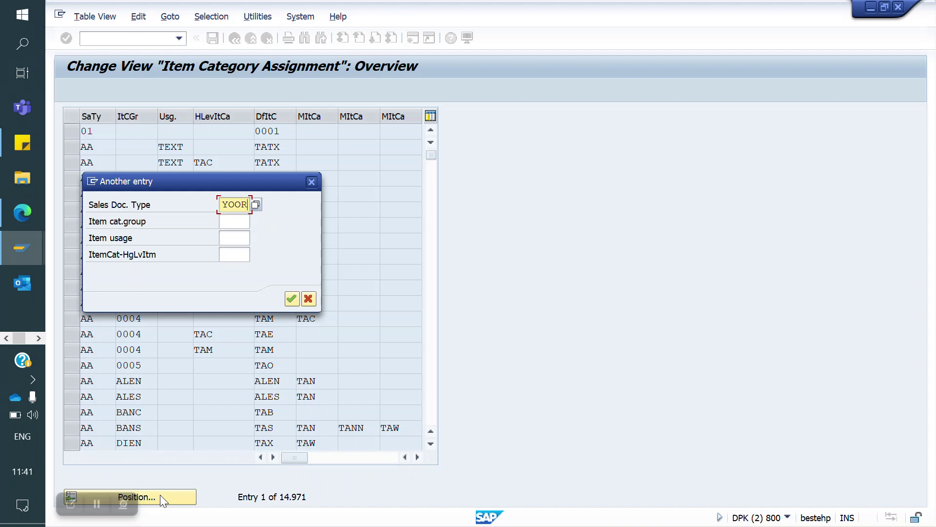
key(Tab)
text(N)
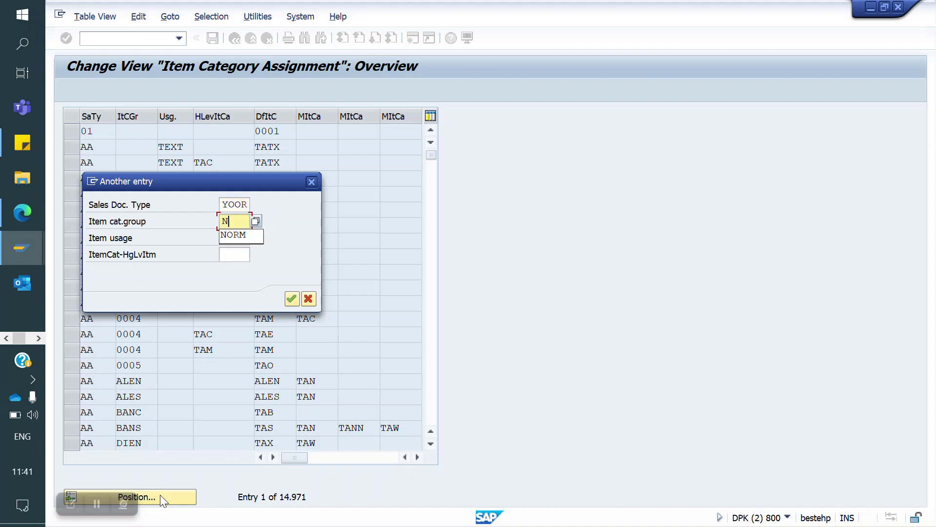
text(ORM)
key(Return)
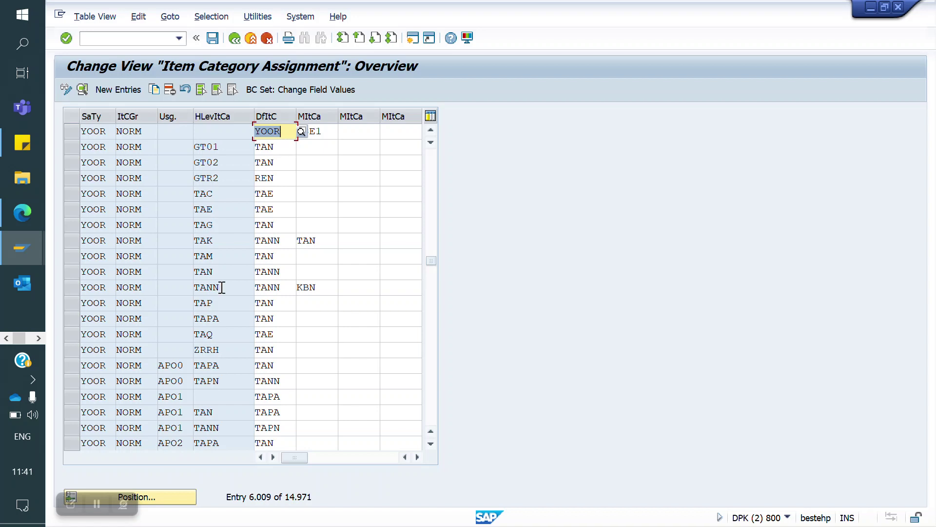
- Position again, reselecting sales document type YOOR and item category group NORM
click(162, 495)
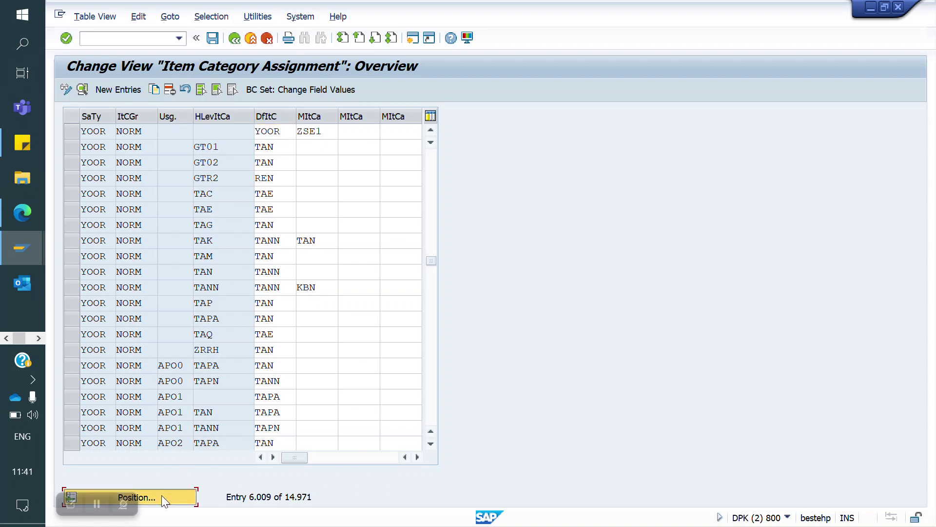
key(Down)
key(Down)
key(Return)
key(Tab)
key(Down)
key(Return)
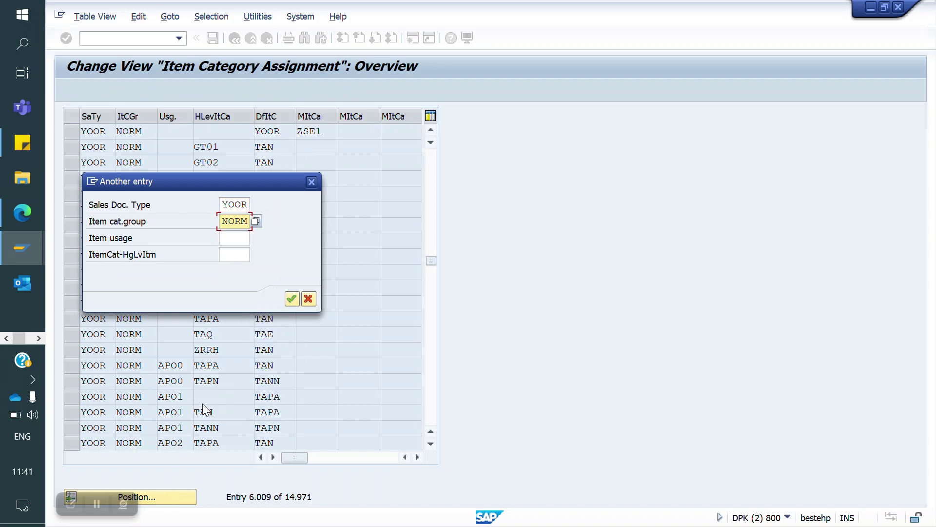
- Add item usage CSEL and higher-level item category YOOR as position criteria
click(242, 237)
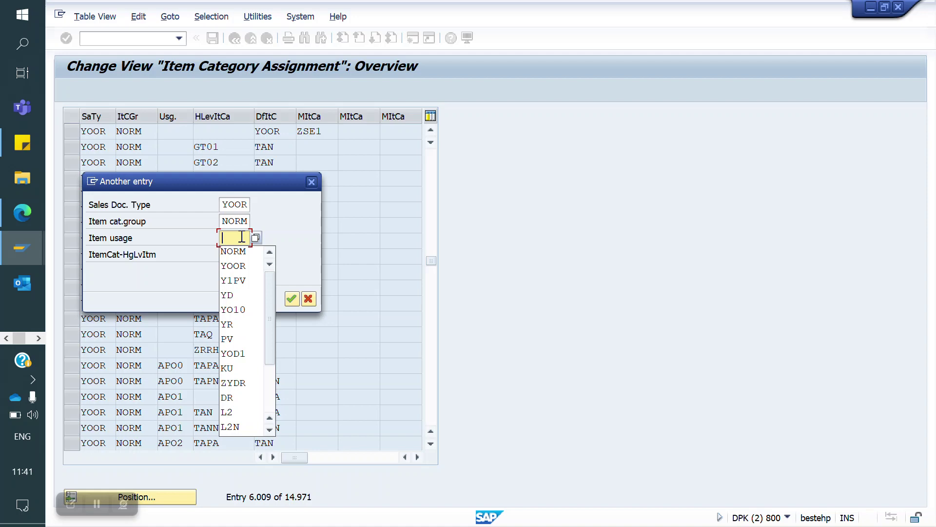
drag(275, 326, 280, 285)
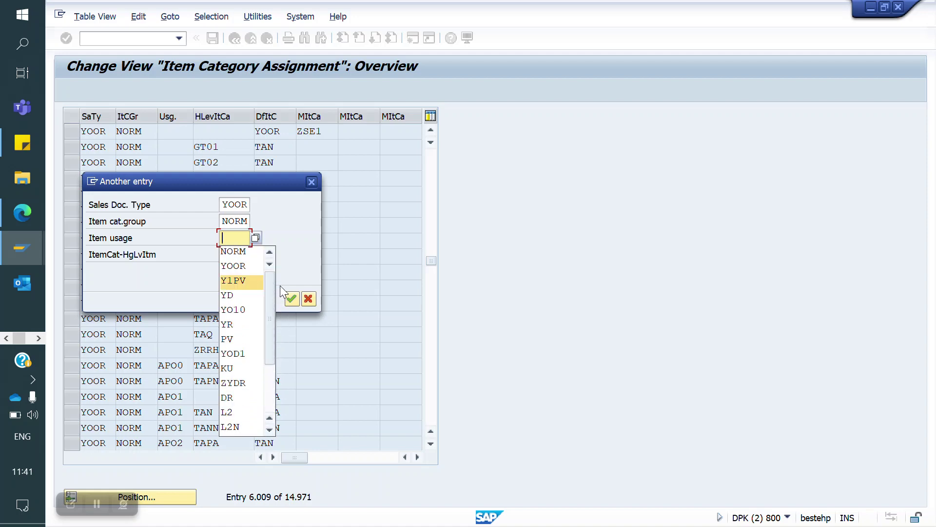
click(254, 237)
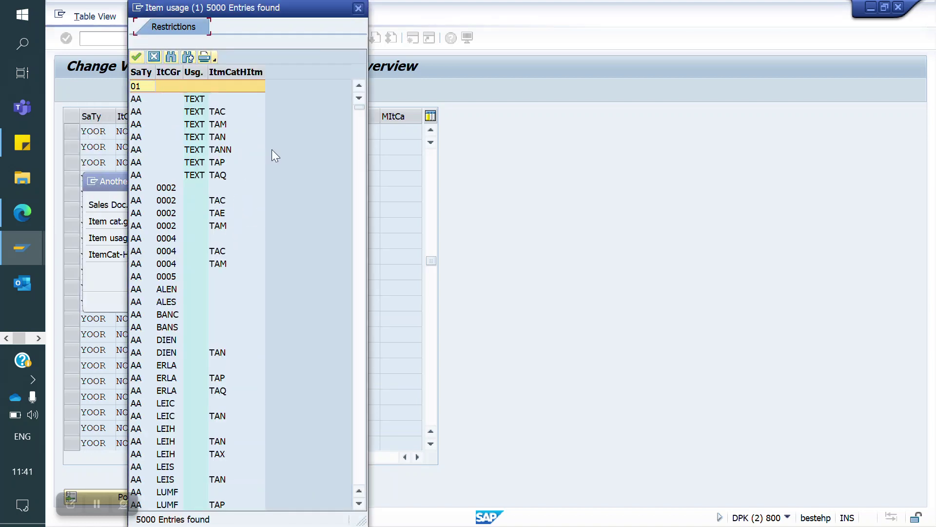
click(359, 7)
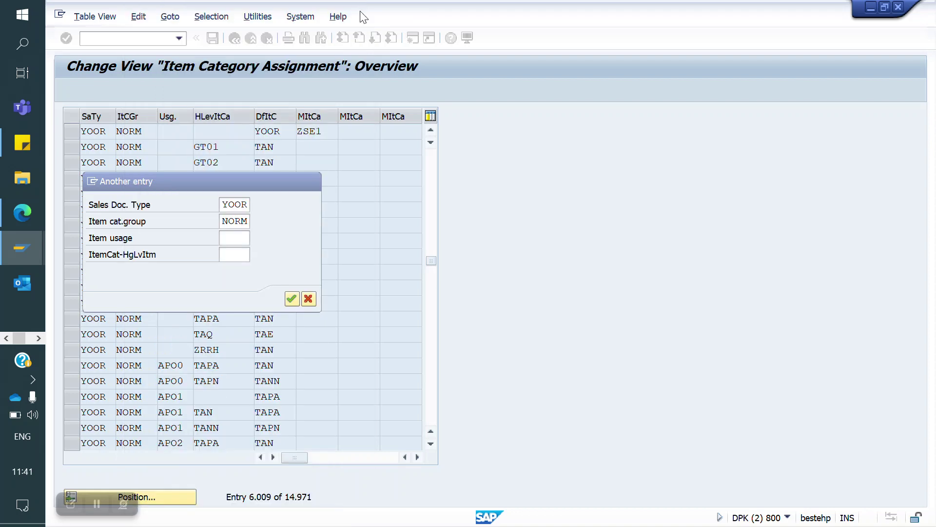
text(CSEL)
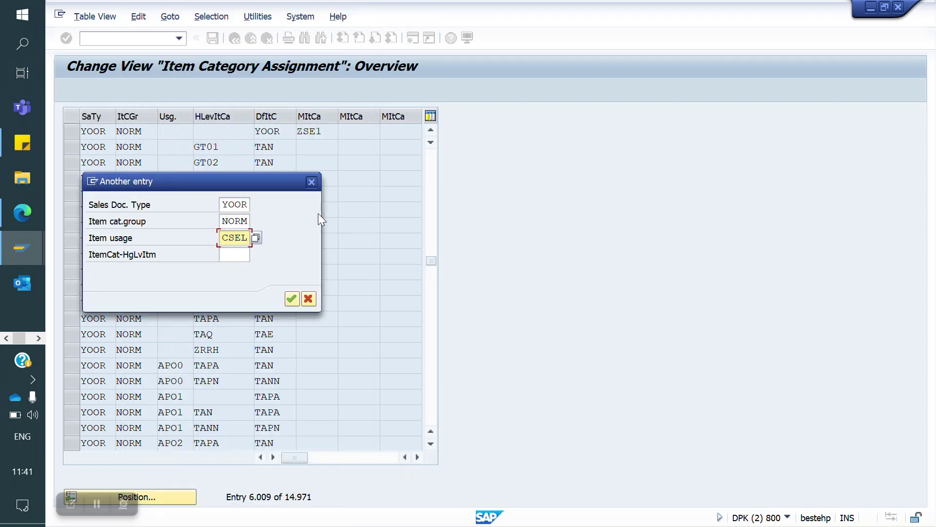
key(Tab)
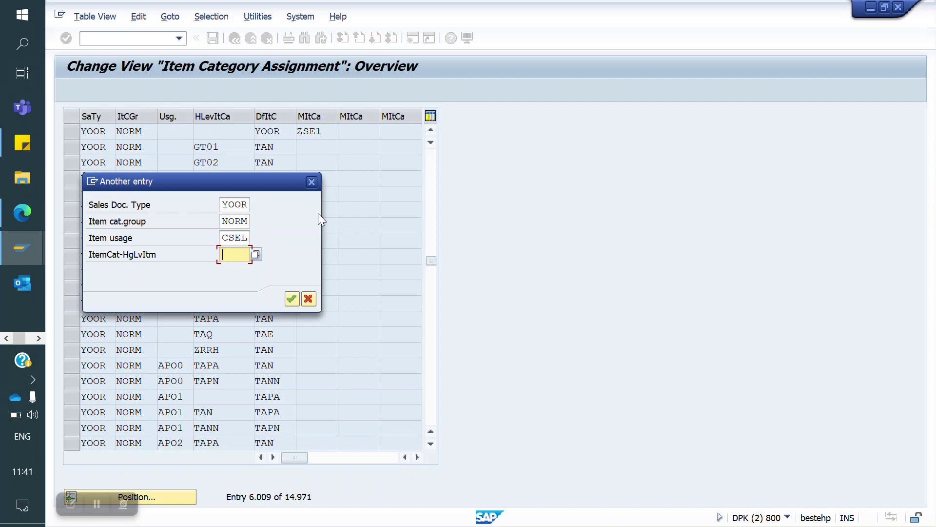
text(YOOR)
- Set default item category YOOR on the YOOR/NORM/CSEL/YOOR entry and save
key(Return)
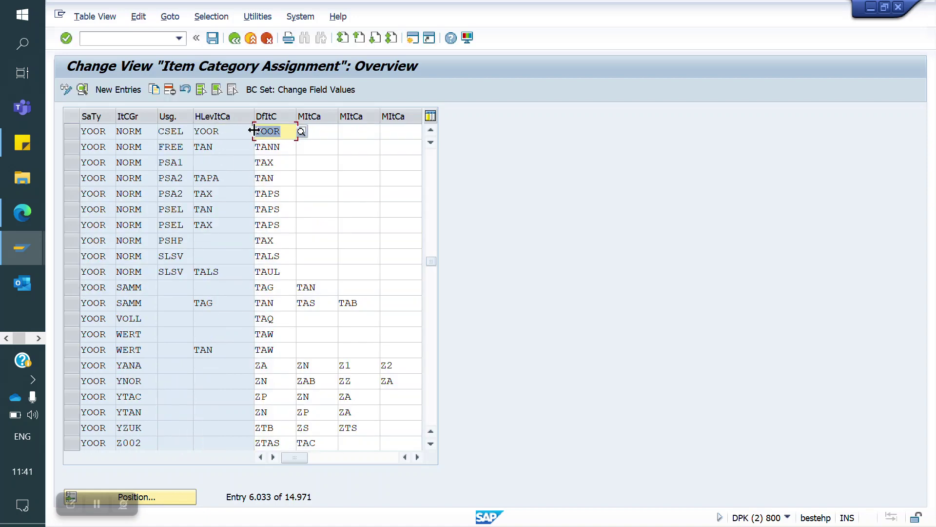
key(BackSpace)
text(YOOR)
key(Return)
click(215, 132)
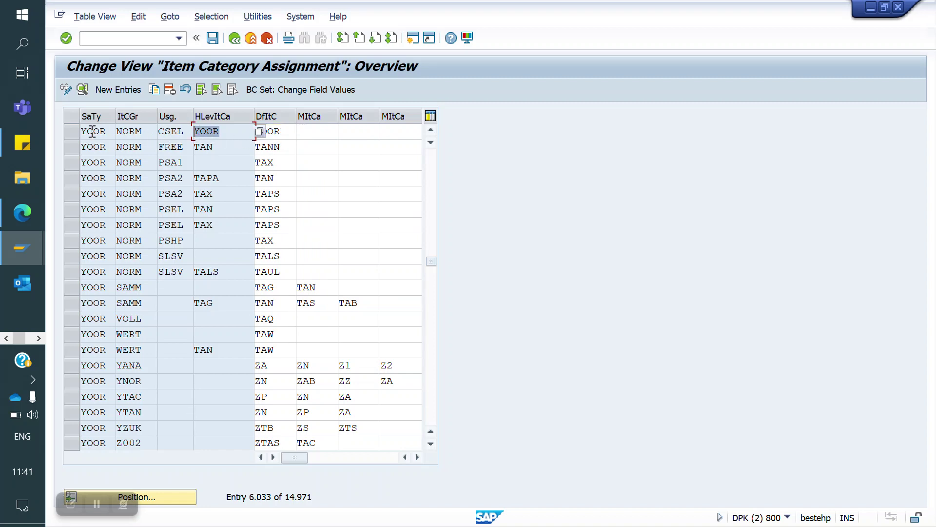
click(219, 131)
click(212, 38)
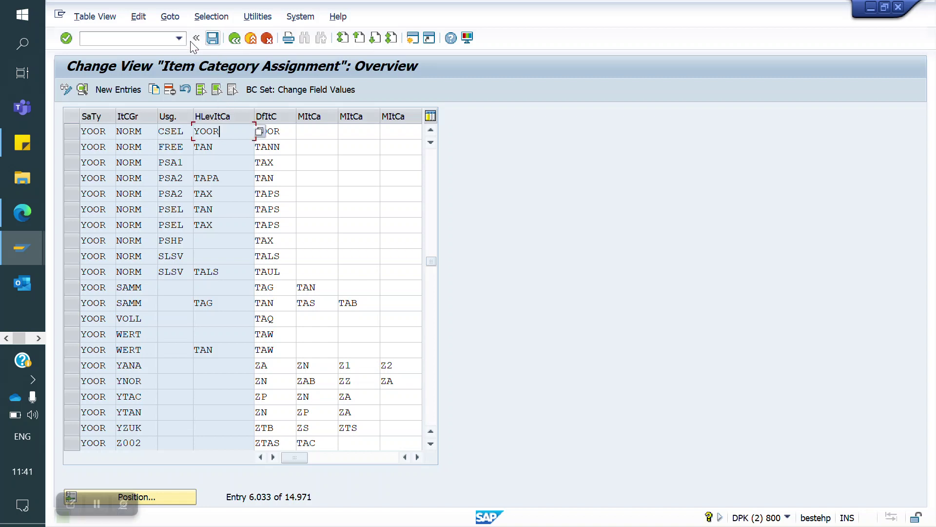
- Start a new sales order with /NVA01
click(138, 38)
text(/NVA0)
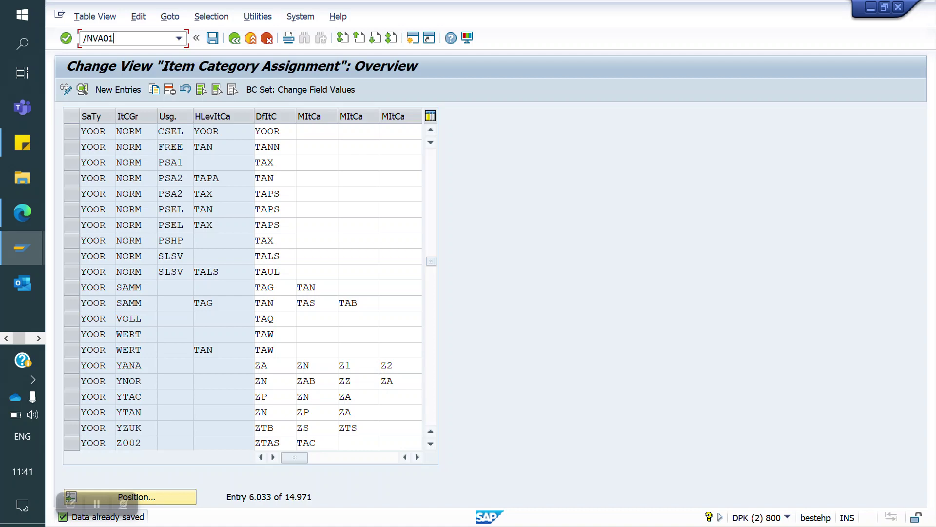
text(1)
key(Return)
key(Return)
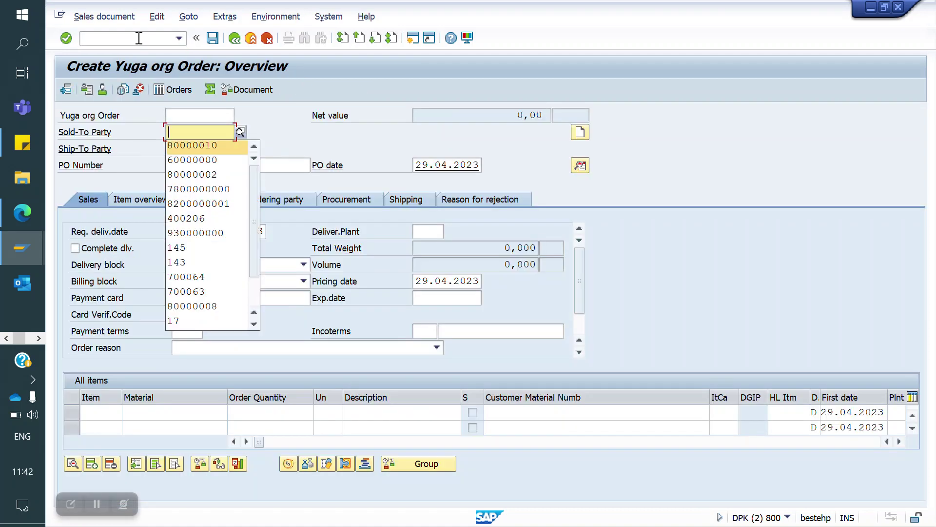
- Order 1 Basmati 25kg (50065560) and copy 1 proposed FORTUNE OIL
key(Return)
key(Return)
key(Down)
key(Return)
key(Return)
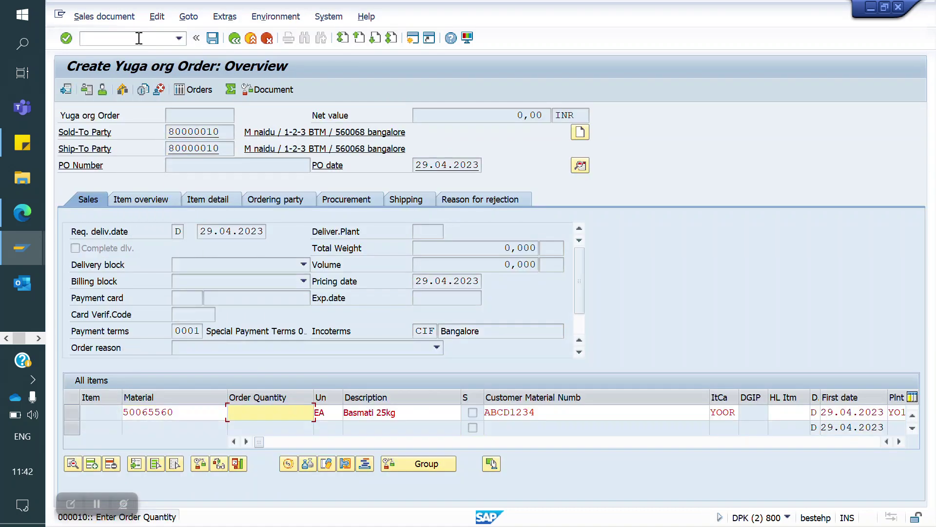
text(1)
key(Return)
key(Return)
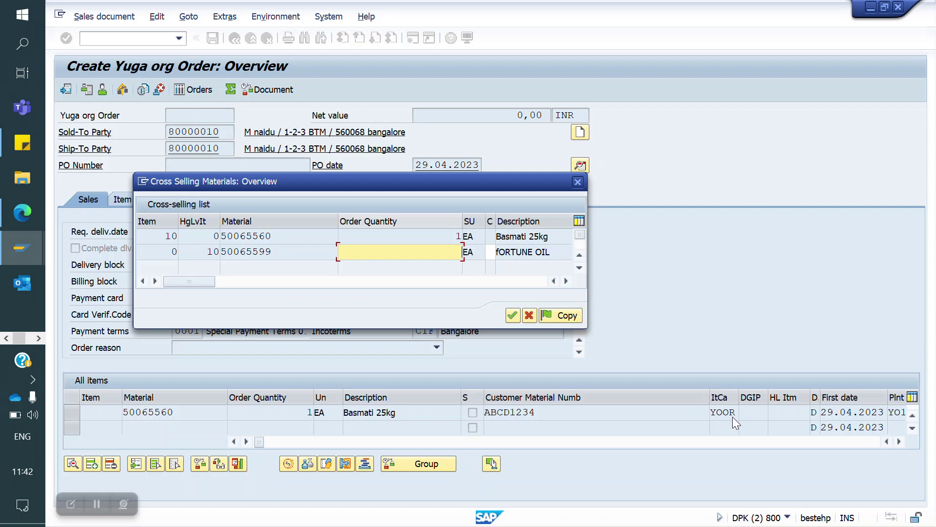
text(1)
click(557, 314)
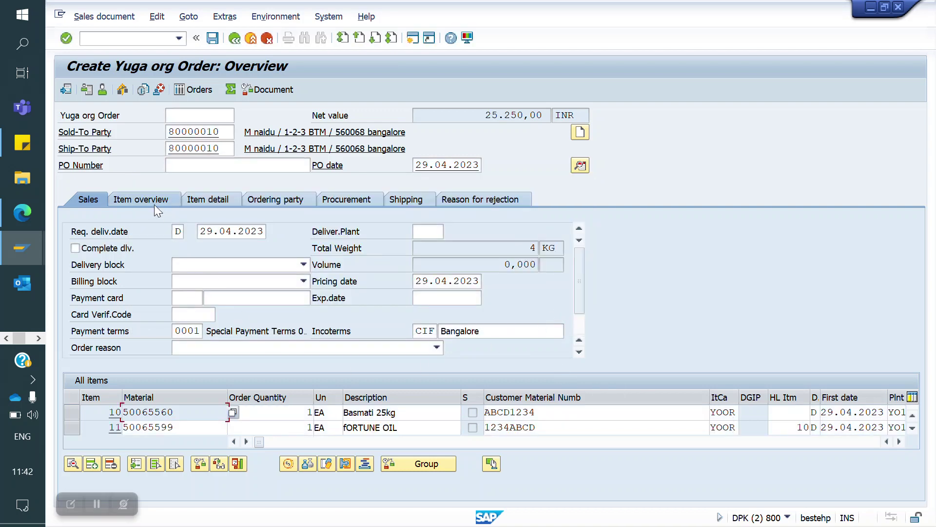
- Save the order and create its delivery via Sales document > Deliver
click(153, 203)
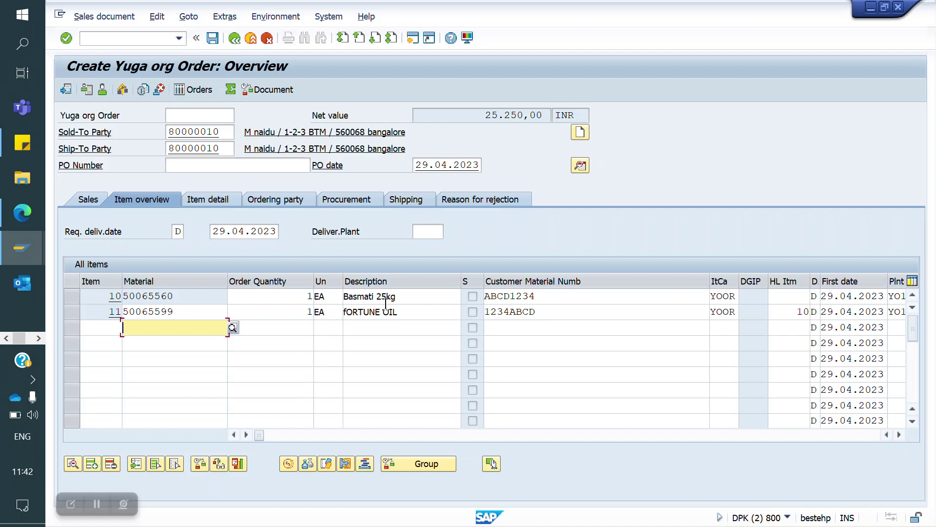
drag(255, 437, 205, 251)
click(104, 16)
click(116, 128)
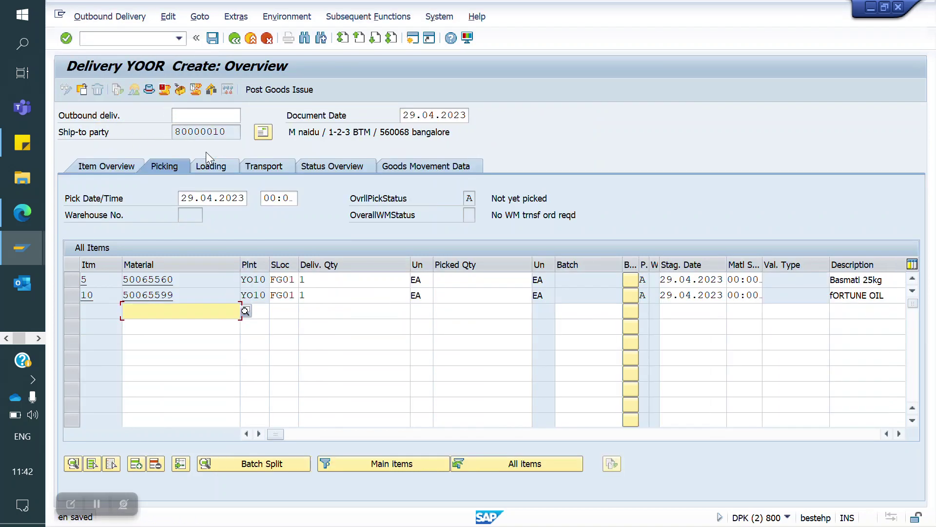
- Enter picked quantity 1 for both the Basmati and FORTUNE OIL delivery items
click(453, 281)
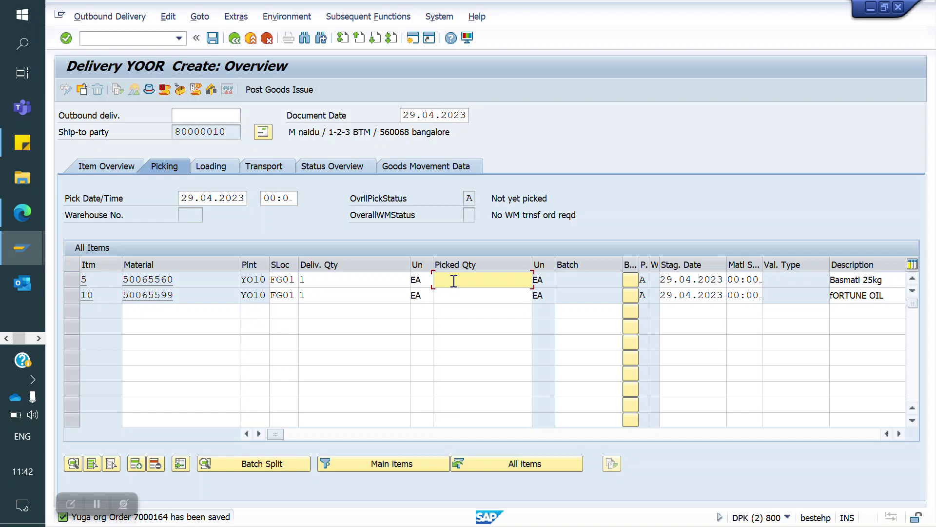
text(1)
key(Down)
text(1)
key(Return)
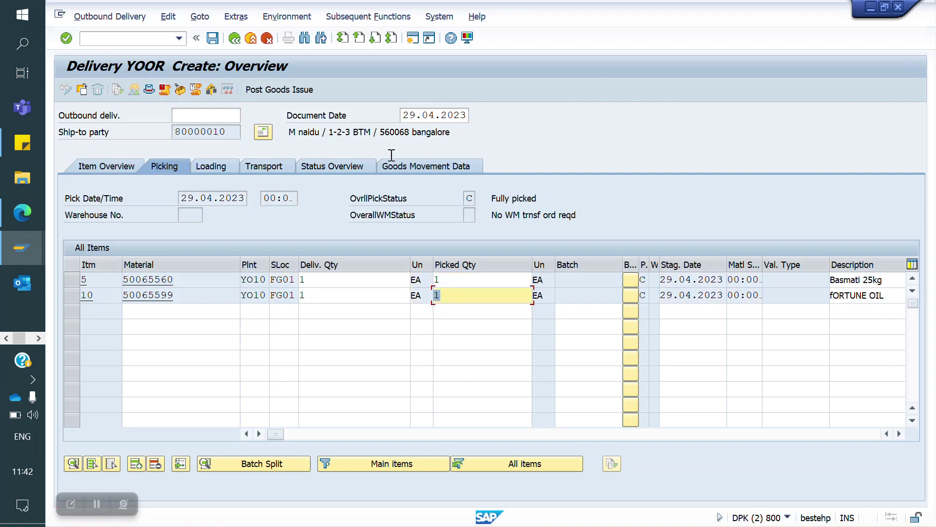
- Post the goods issue for the delivery and start billing with /NVF01
click(285, 91)
click(117, 37)
text(/NVF01)
- Create and save the invoice billing Basmati 25kg and FORTUNE OIL for 25.250,00 INR
key(Return)
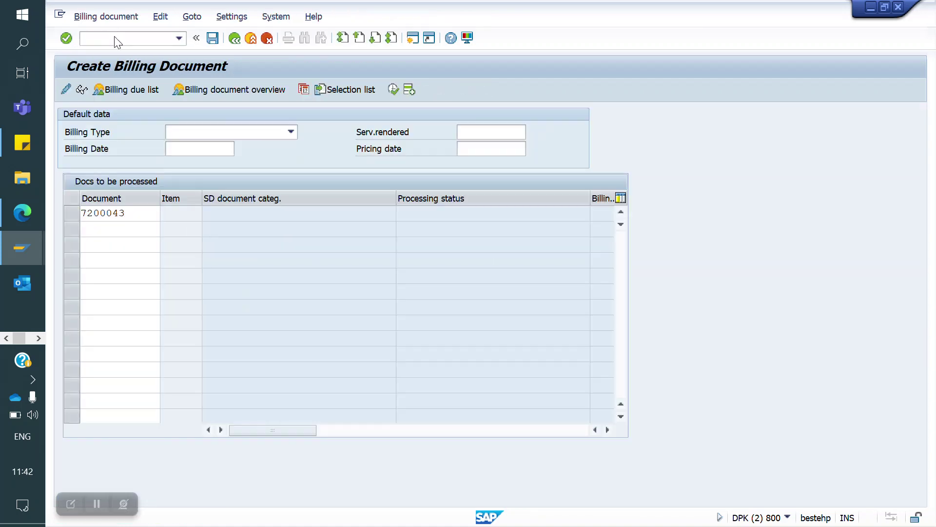
key(Return)
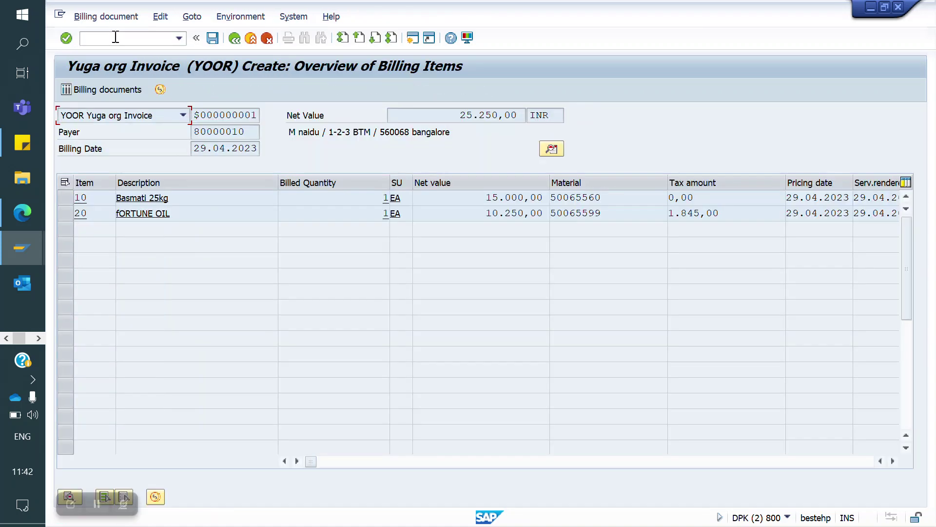
click(212, 39)
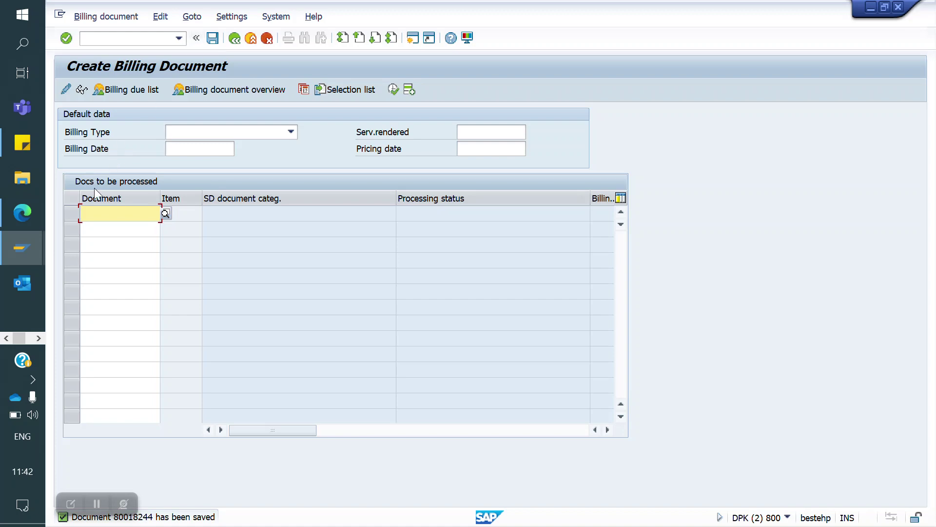
click(38, 337)
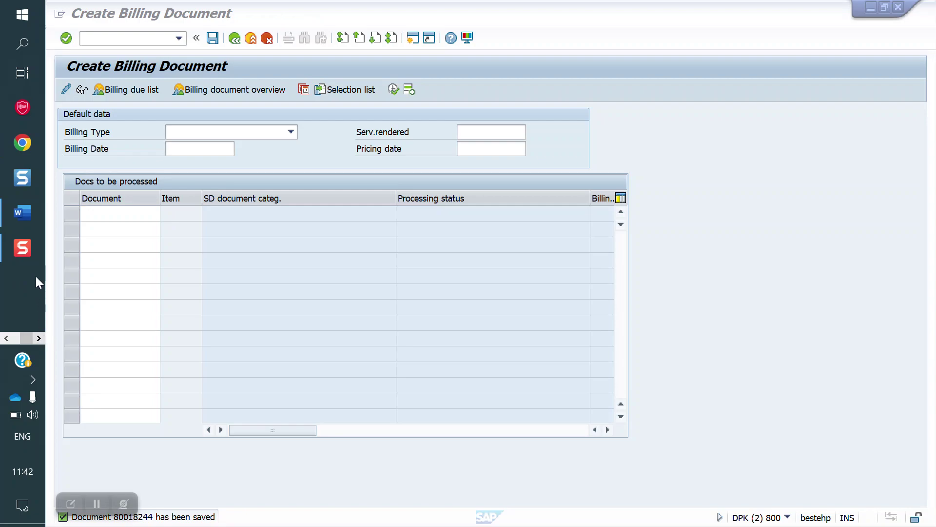
- Switch to the WELCOME TO YOU Word document showing the Class 5 Cross selling title
click(21, 213)
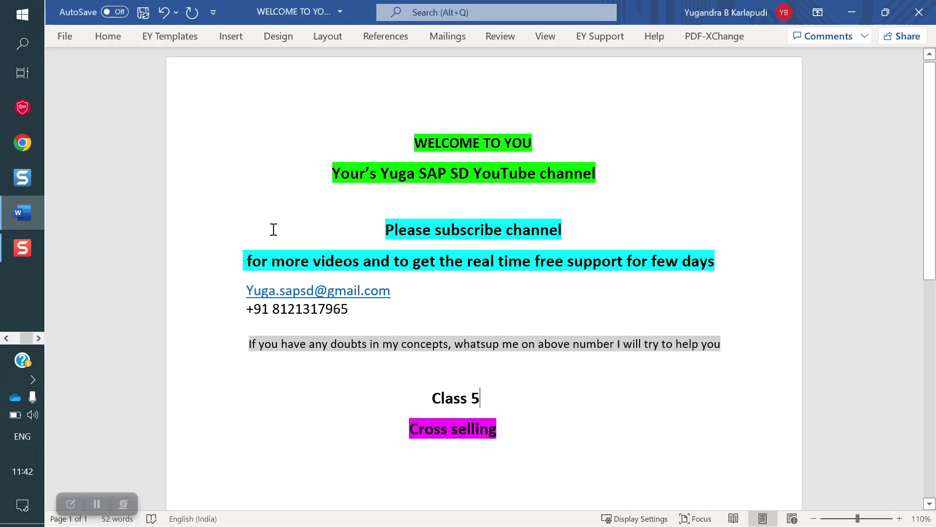